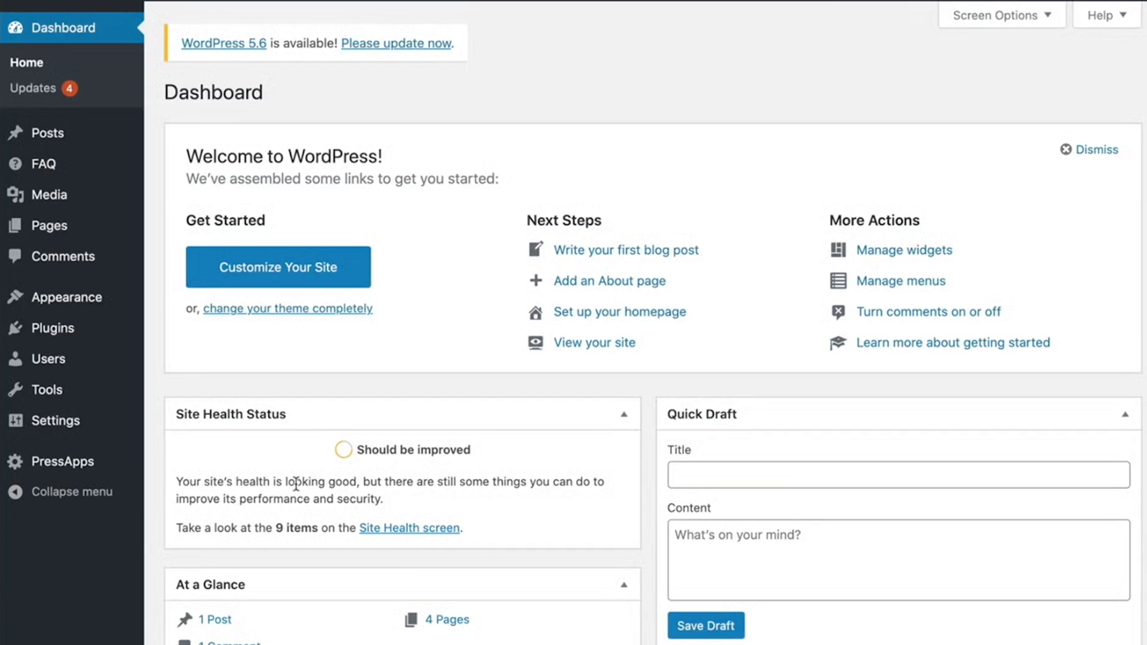
# - Start a new FAQ entry and title it "What is your Return Policy?"
pyautogui.moveTo(78, 172)
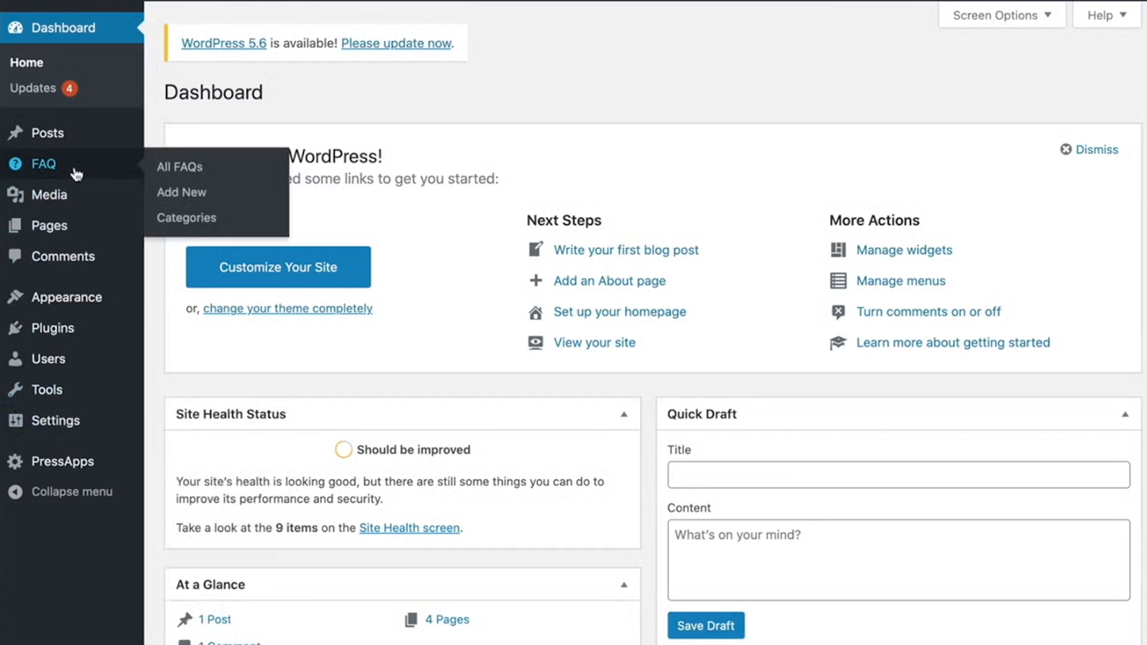
pyautogui.moveTo(74, 467)
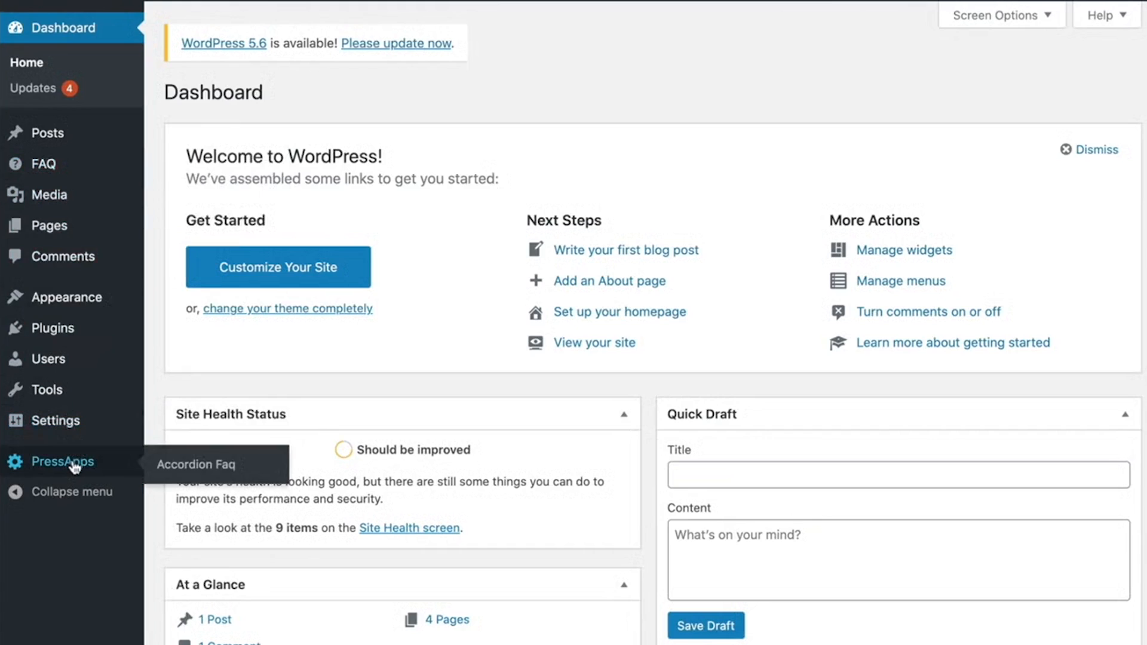
pyautogui.moveTo(111, 165)
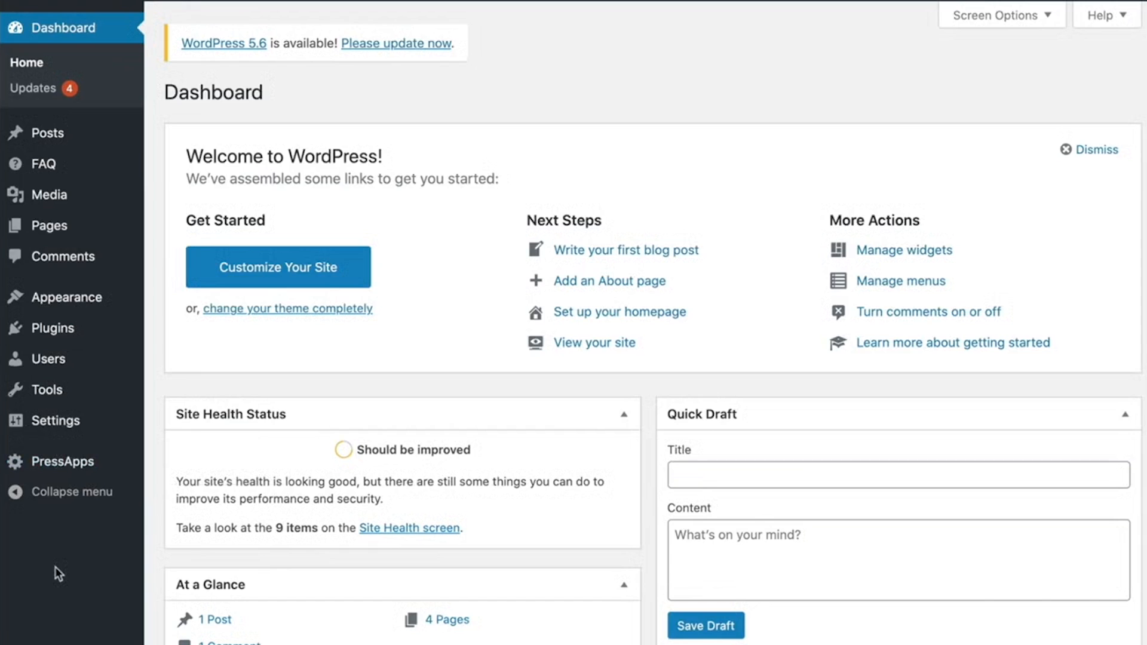
pyautogui.moveTo(18, 165)
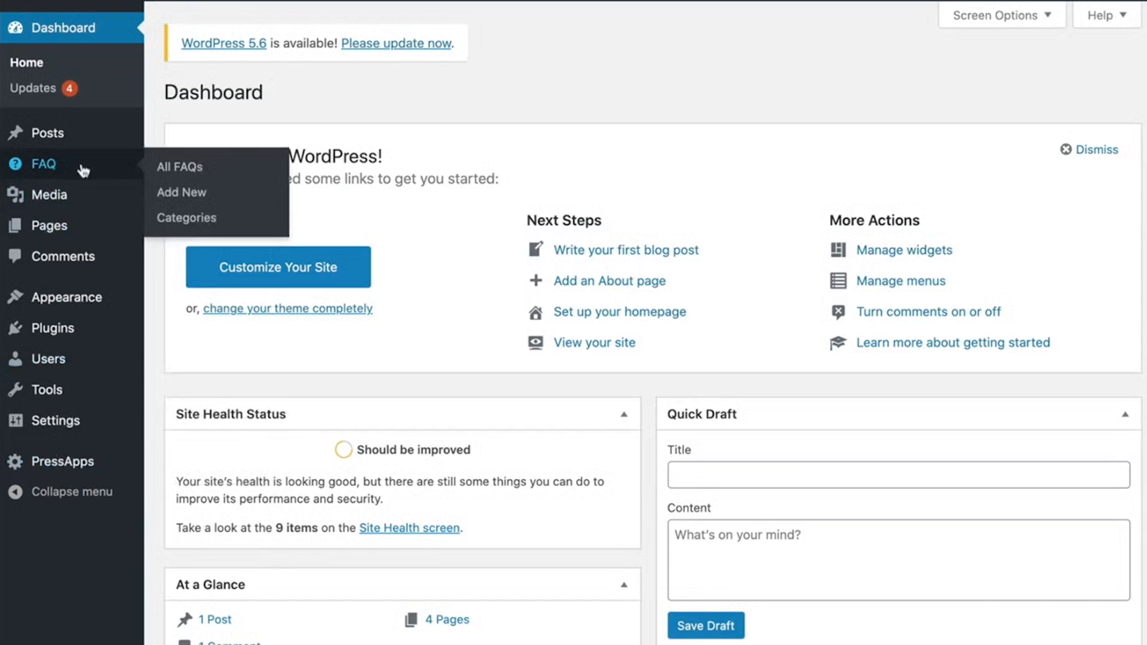
pyautogui.click(180, 193)
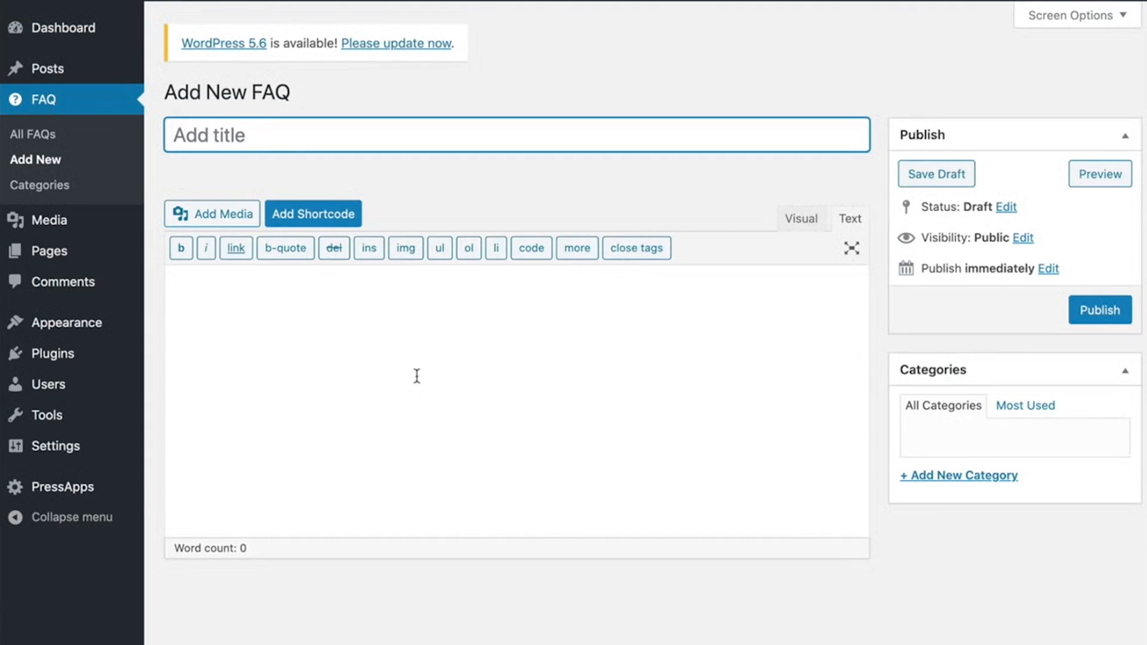
pyautogui.click(316, 341)
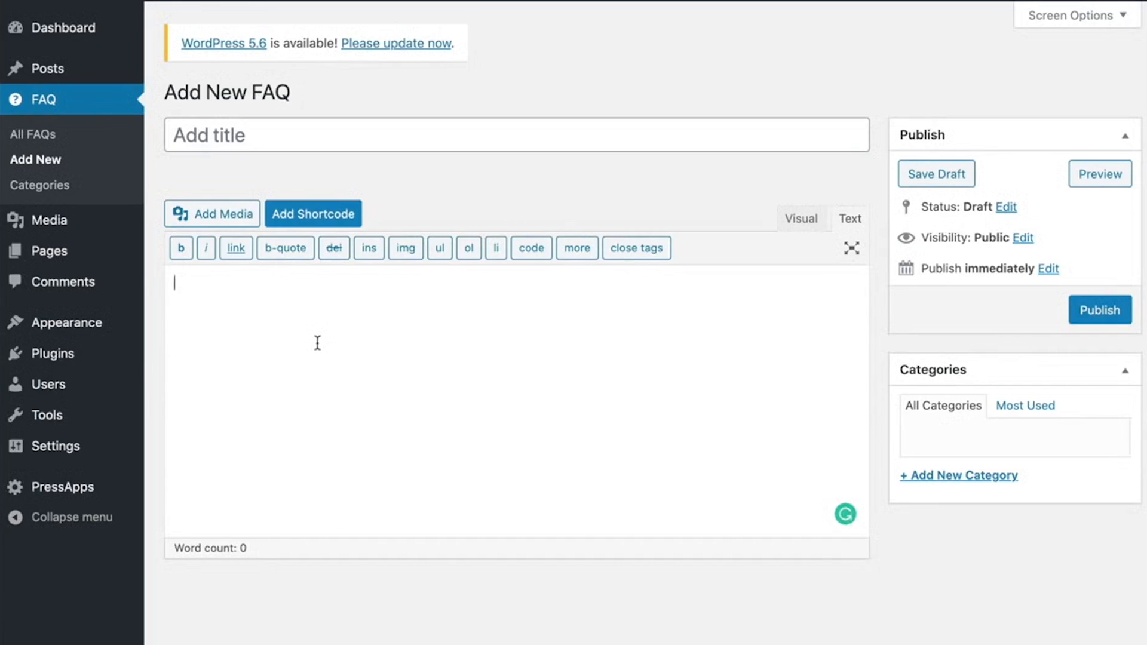
pyautogui.click(271, 140)
pyautogui.write('What is your Return Policy?')
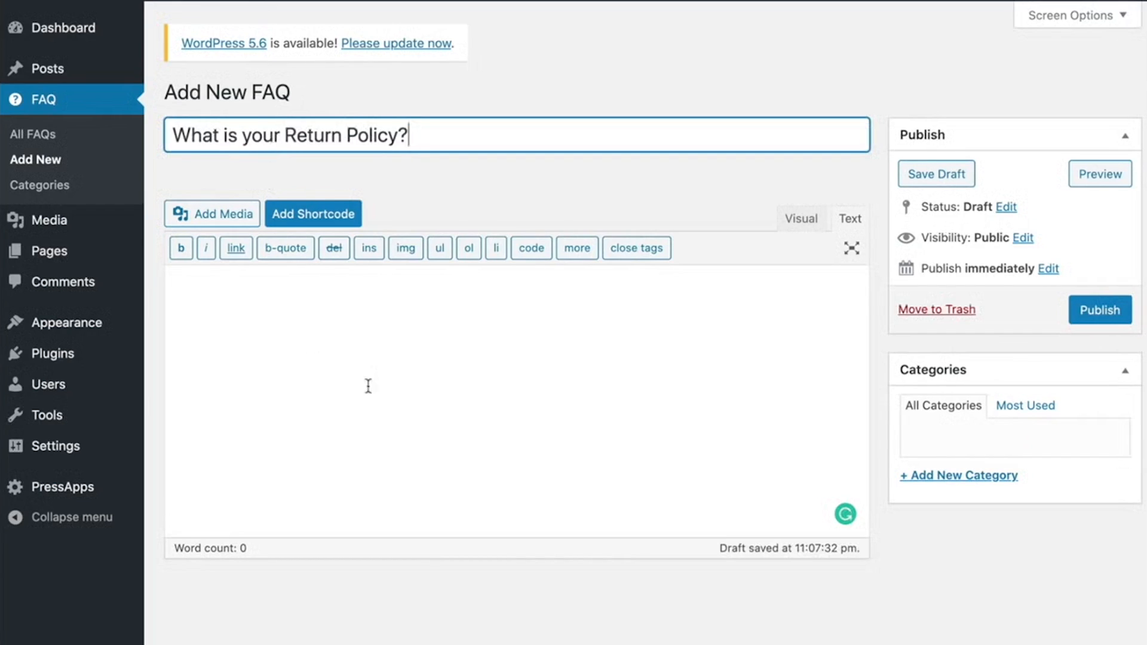
# - Paste the return policy answer beginning "If you are not 100% satisfied with your purchase" into the FAQ body and publish the entry
pyautogui.click(361, 361)
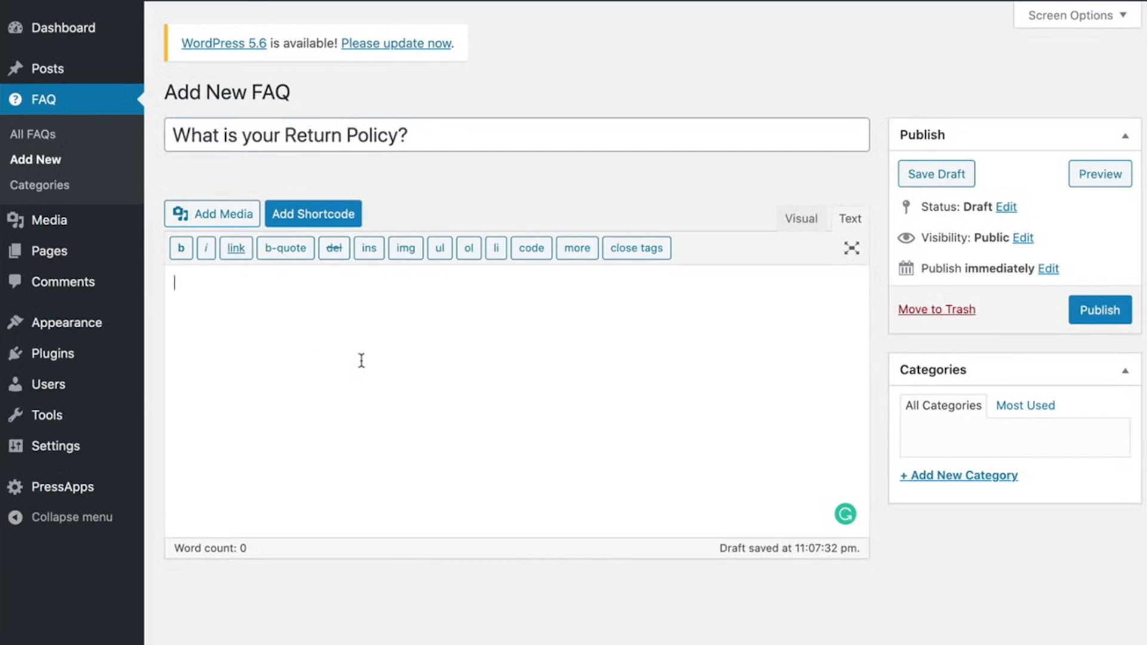
pyautogui.write('If you are not 100% satisfied with your purchase, you can return the product and get a full refund or exchange the product for another one, be it similar or not. Any product you return must be in the same condition you received it and in the original packaging.')
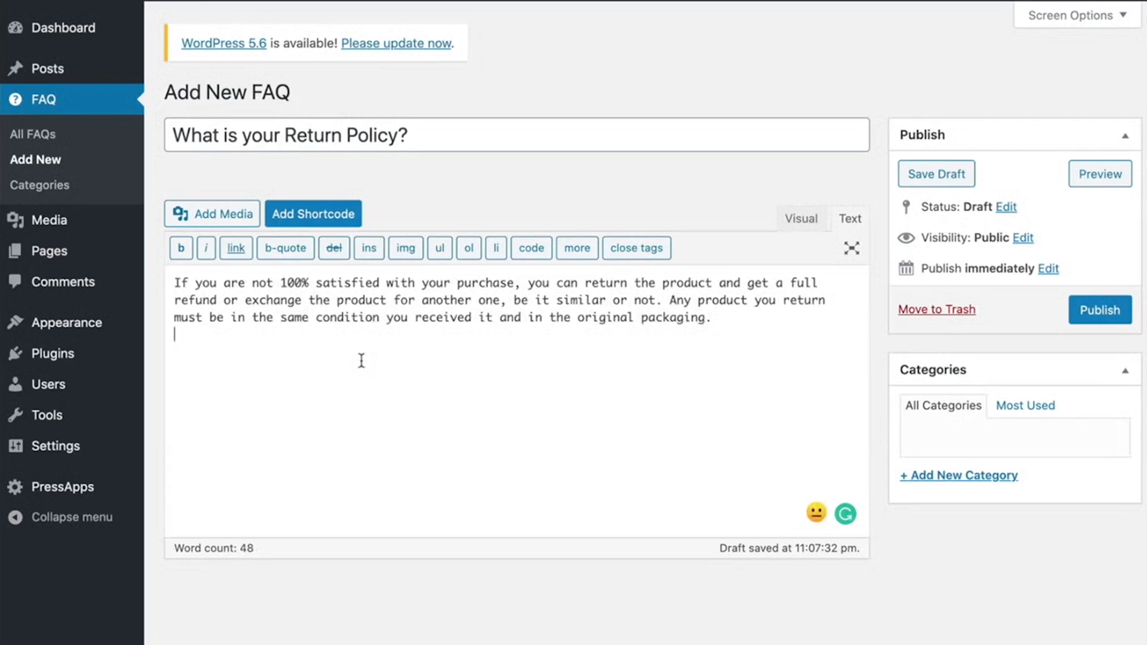
pyautogui.click(1097, 311)
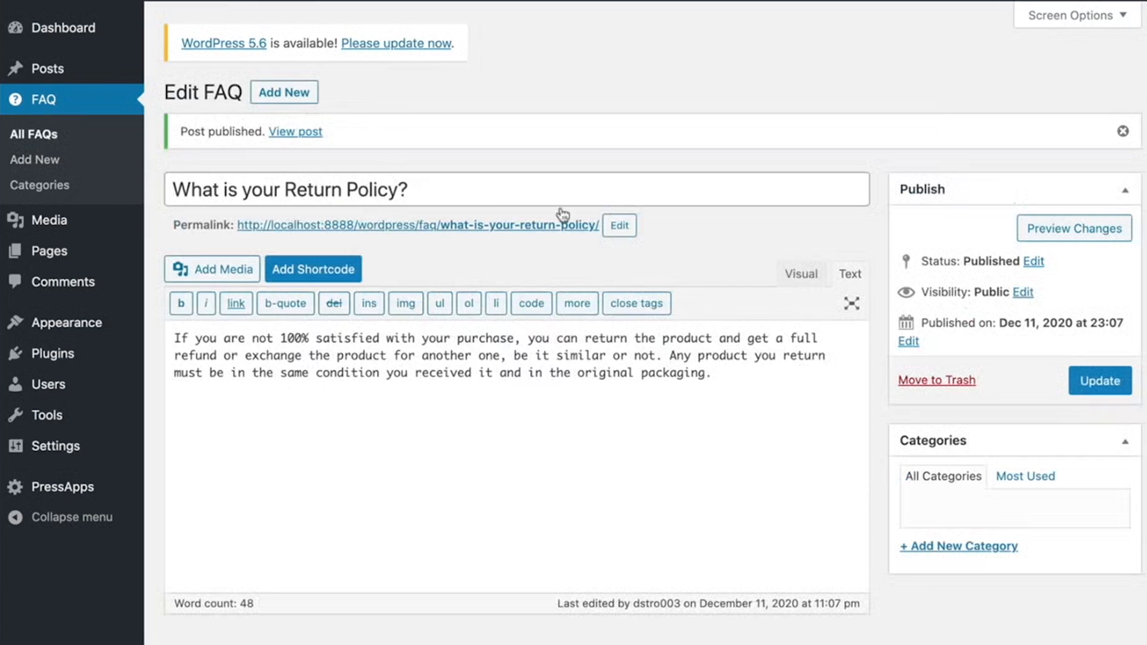
# - Publish a second FAQ, "What information should I input when ordering?", with the pasted answer about the online ordering system and VAT number
pyautogui.click(27, 137)
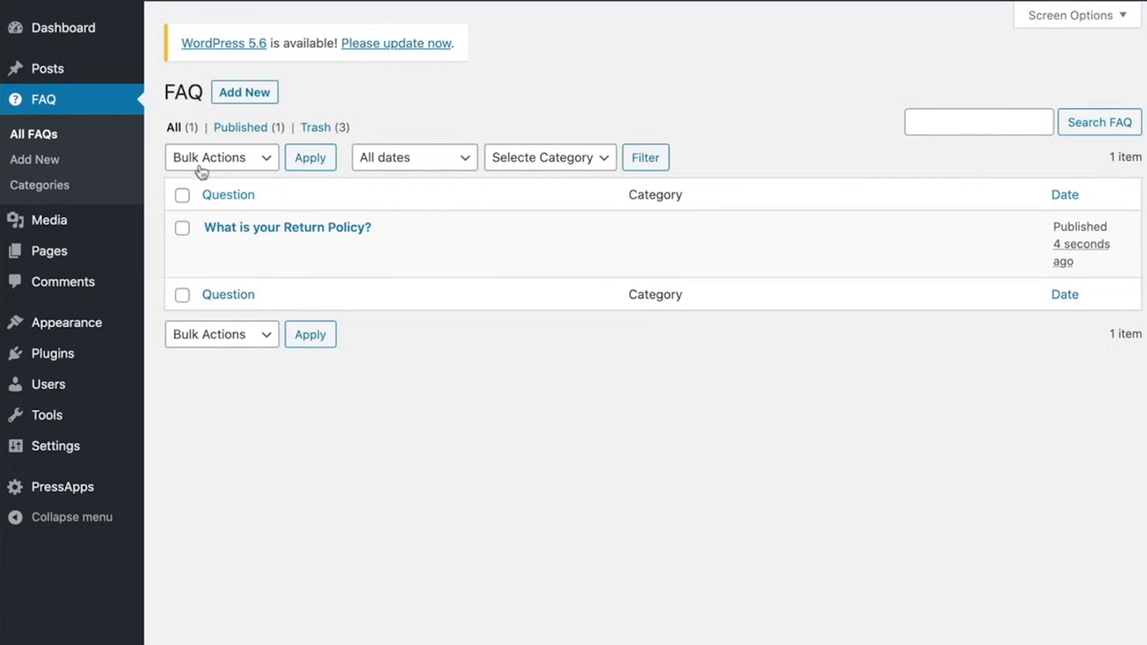
pyautogui.click(41, 160)
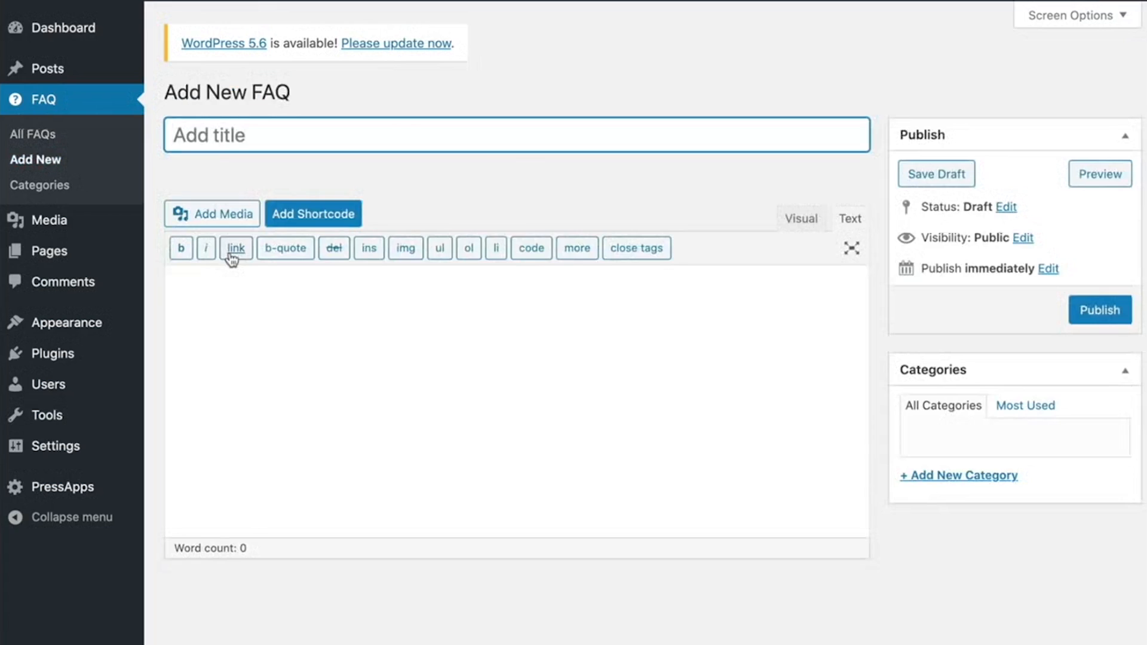
pyautogui.write('What information should I input when ordering?')
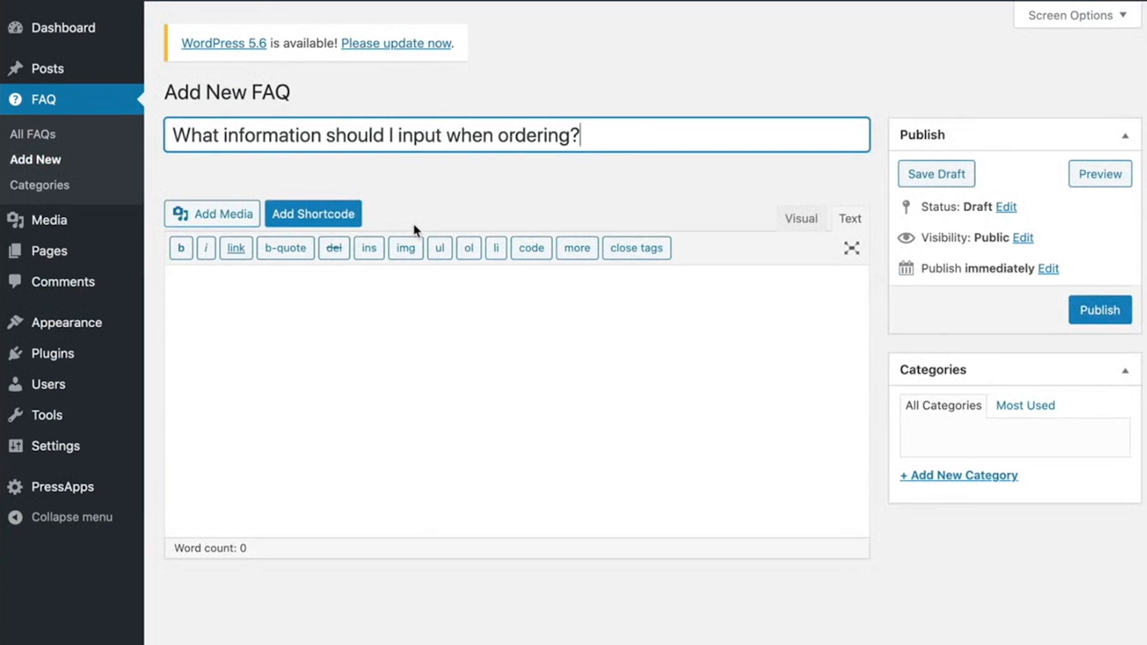
pyautogui.click(396, 423)
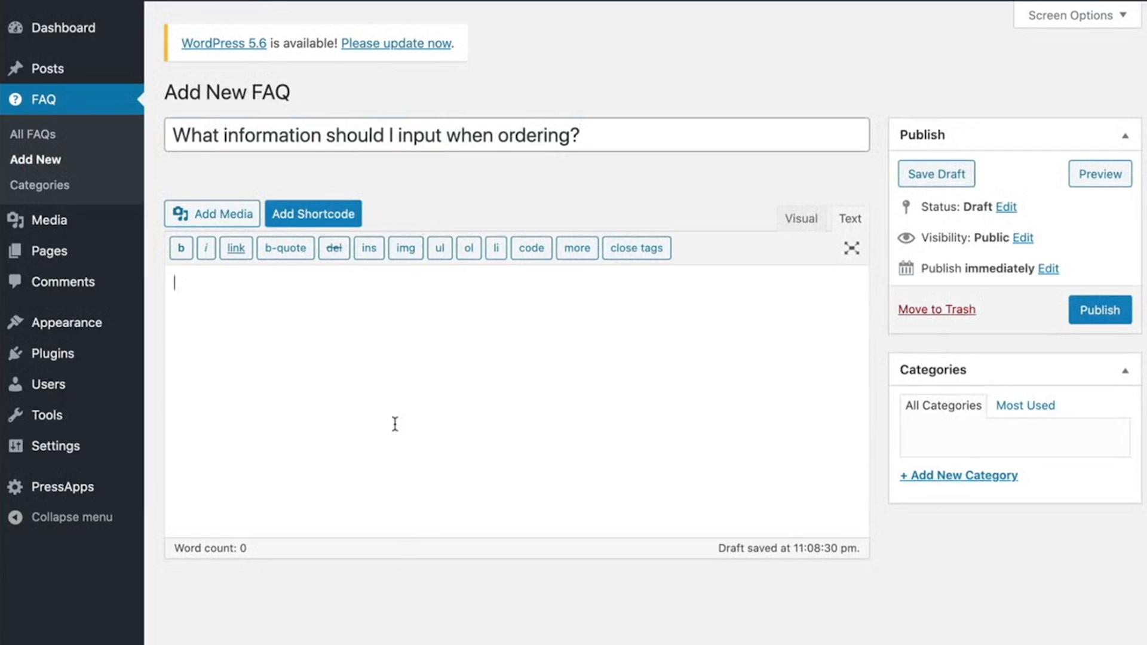
pyautogui.write('Our online ordering system will ask for all the important information you should submit. If you have a VAT number, please remember to submit it. This will make sure the shipment is not delayed because of the lack of VAT number')
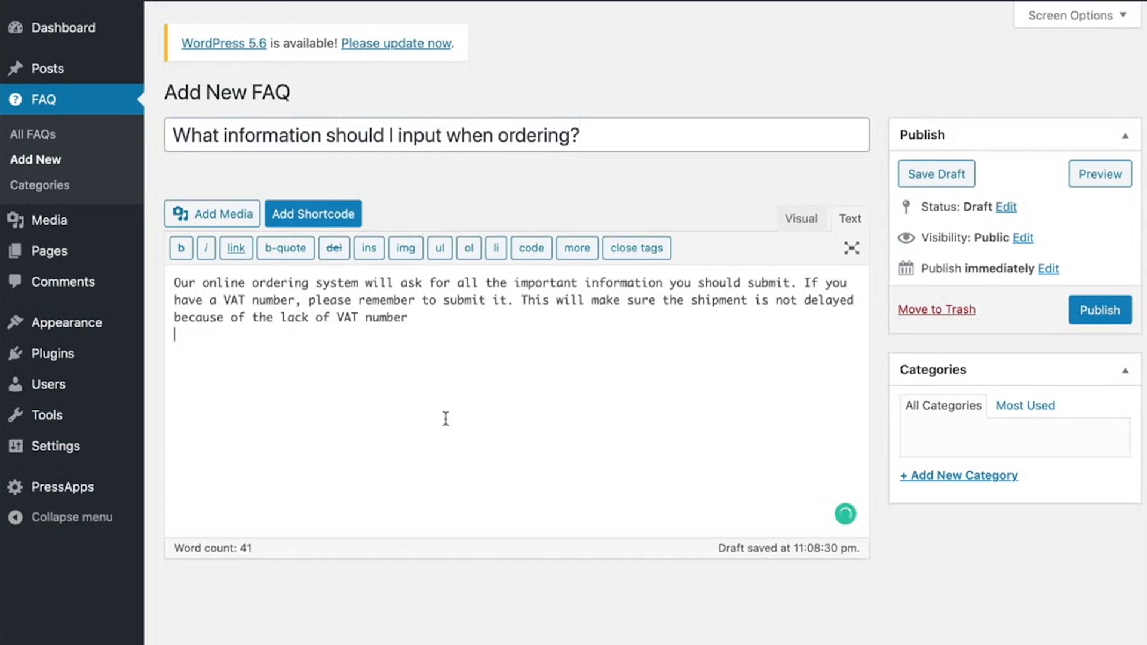
pyautogui.click(1095, 310)
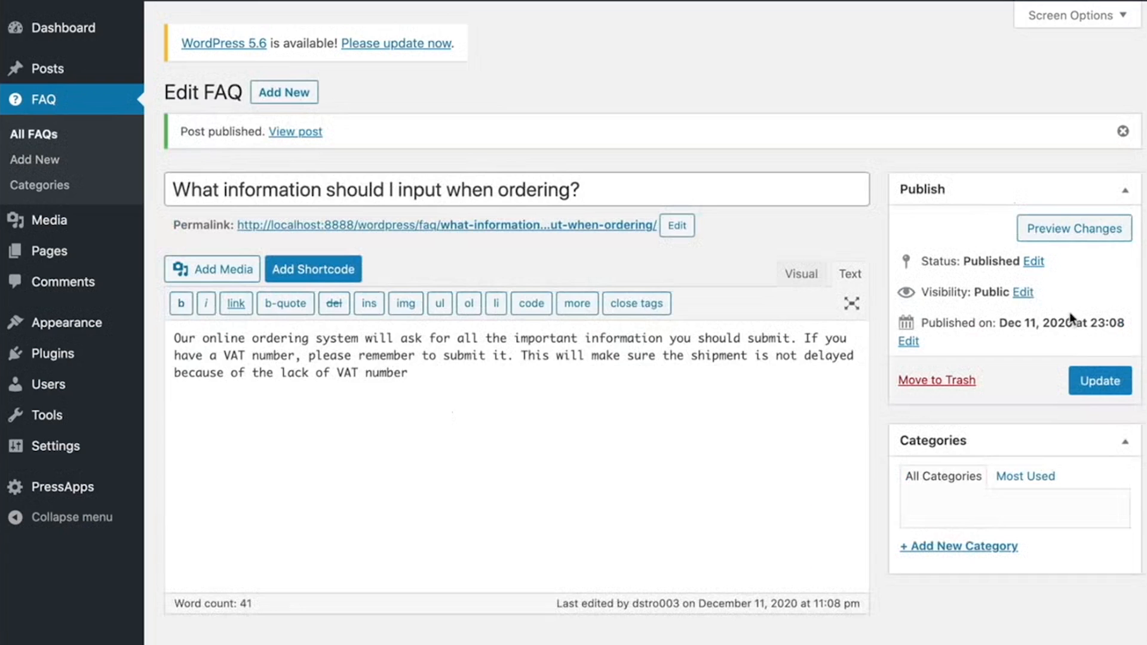
# - Publish a third FAQ titled "What payment methods can I use?" with the answer "You can use all the major credit cards."
pyautogui.click(37, 159)
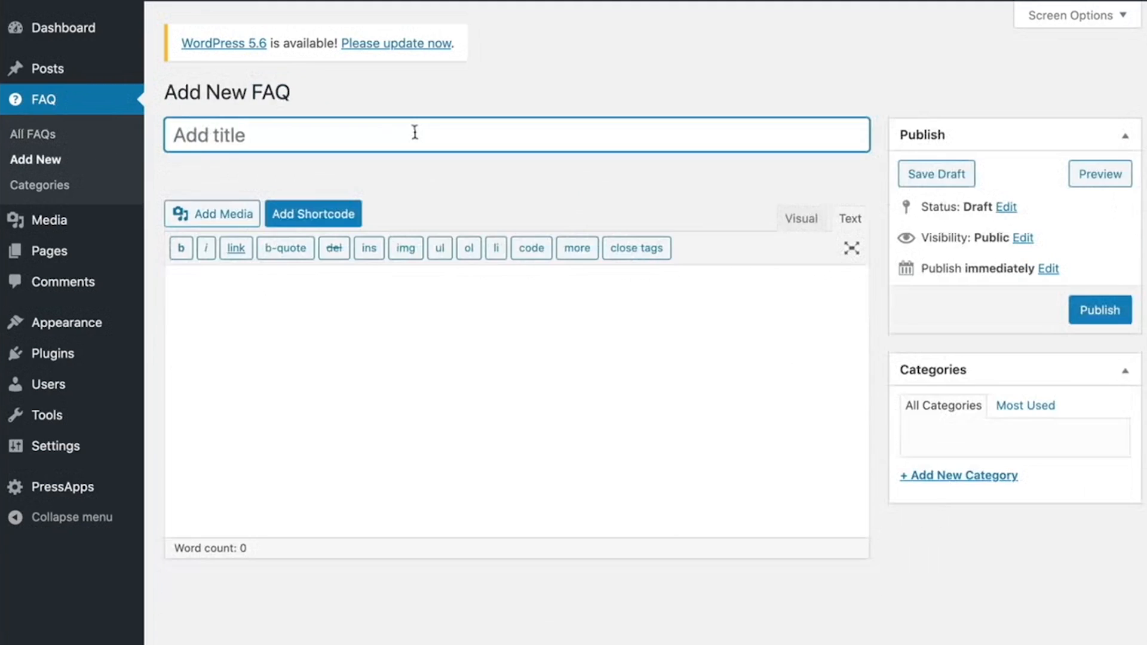
pyautogui.write('What payment methods can I use?')
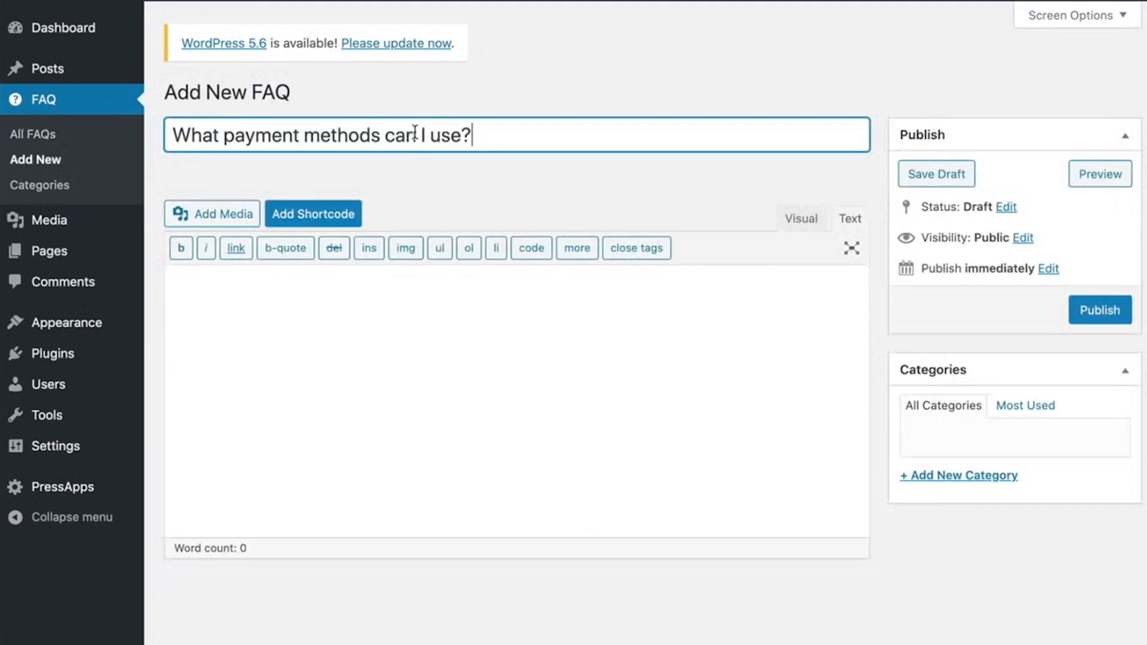
pyautogui.click(521, 423)
pyautogui.write('You can use all the major credit cards.')
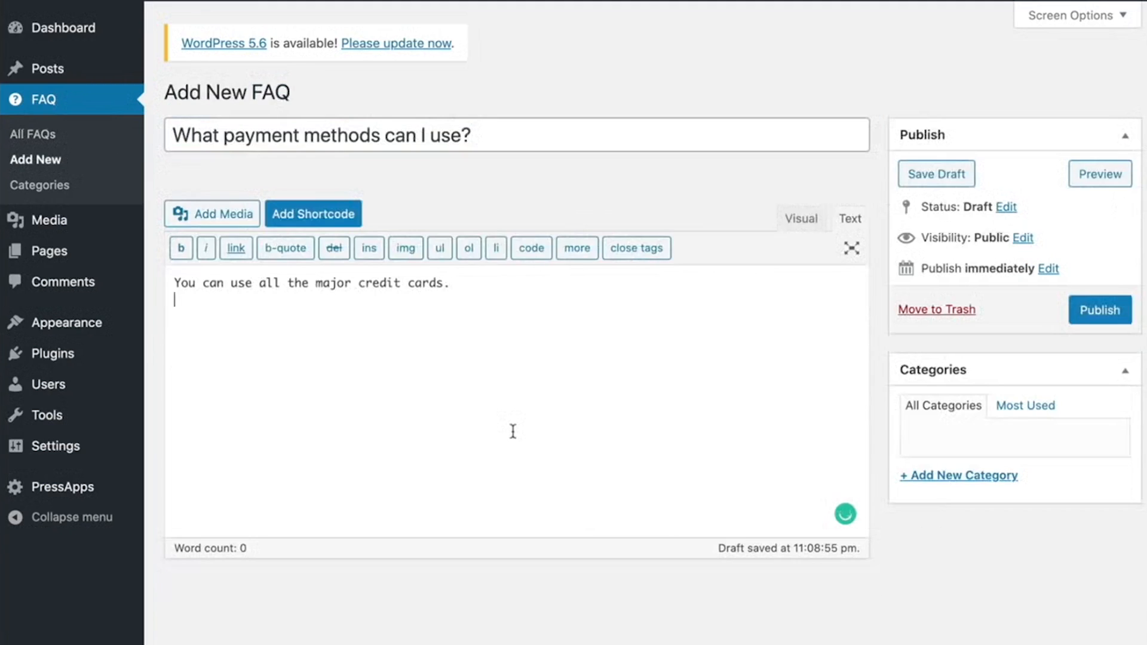
pyautogui.click(1106, 318)
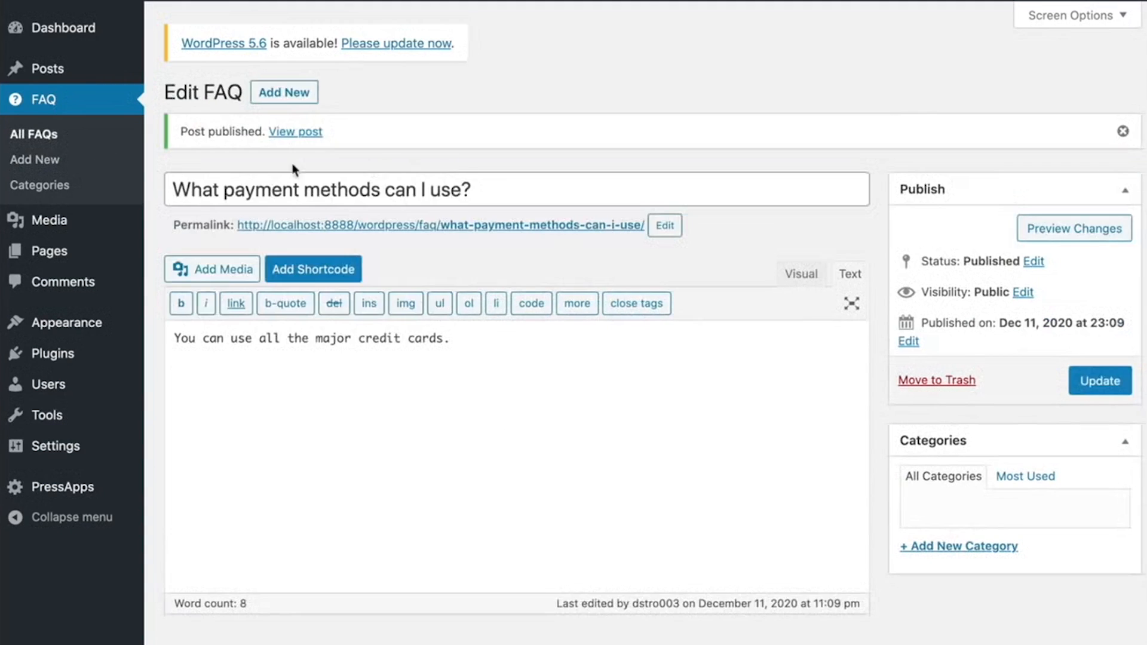
# - Reorder the list of all FAQs so the payment methods question comes first and the return policy question comes last
pyautogui.click(35, 137)
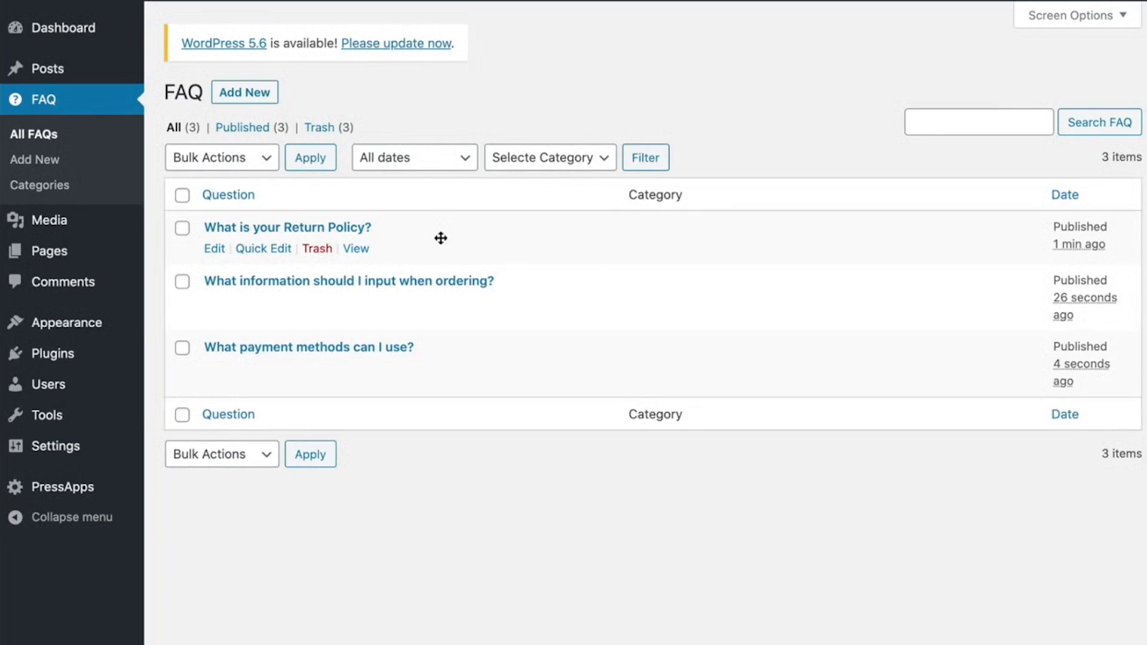
pyautogui.moveTo(466, 359); pyautogui.dragTo(463, 226)
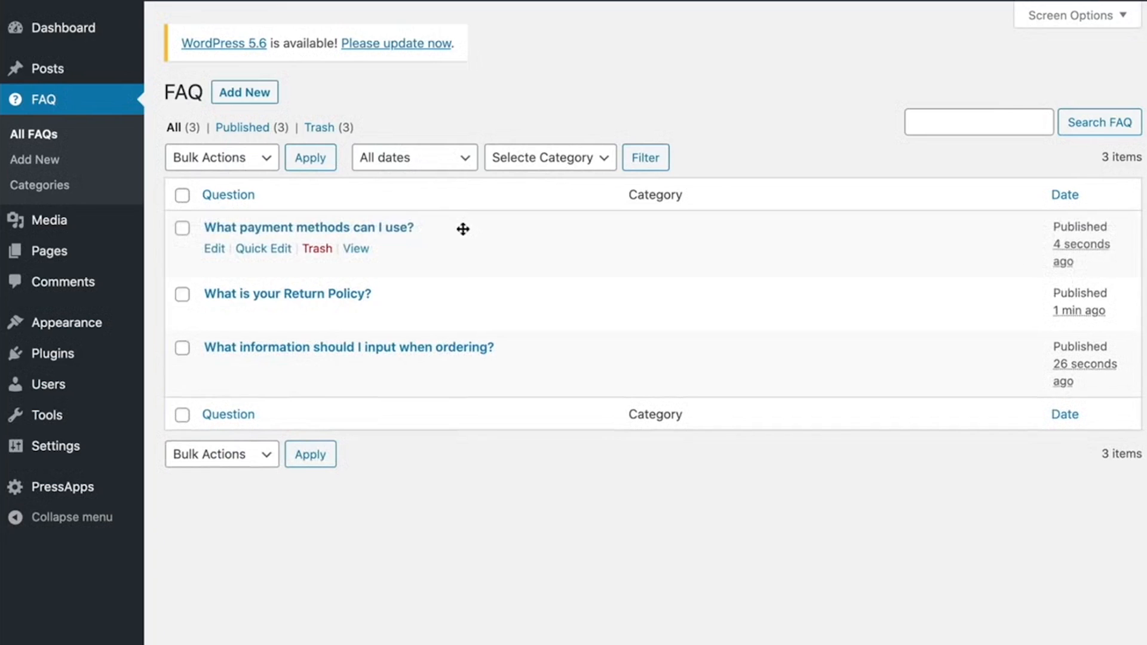
pyautogui.moveTo(476, 299); pyautogui.dragTo(480, 364)
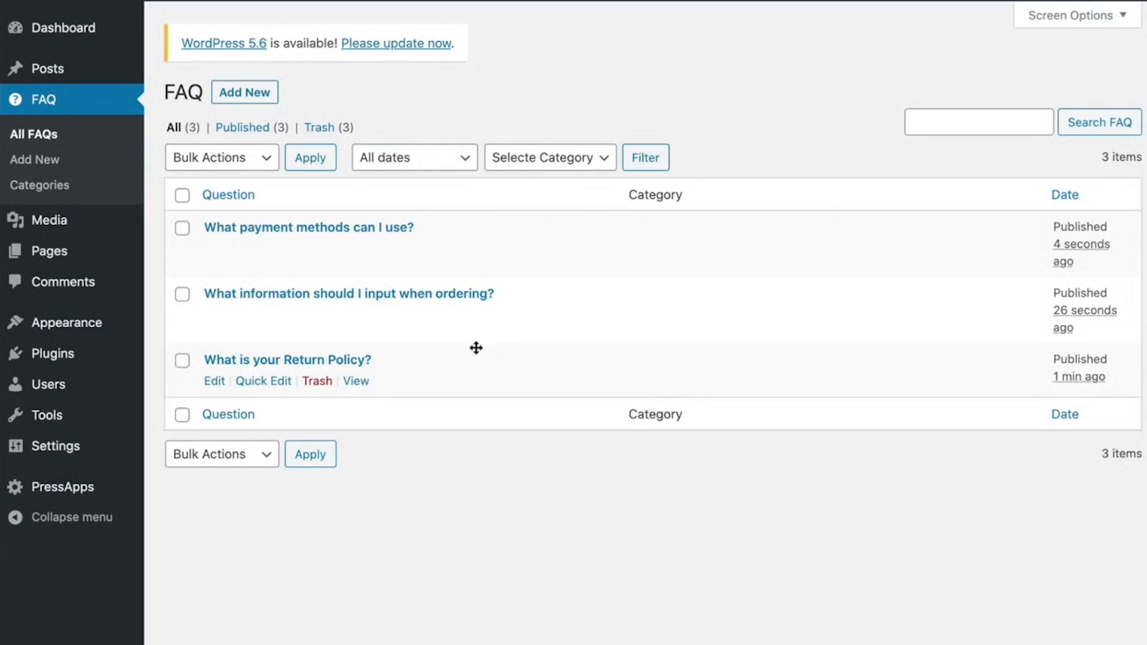
# - In the PressApps Accordion Faq settings, set the closed icon to si-add and the opened icon to si-arrow-pointing-upward
pyautogui.moveTo(78, 499)
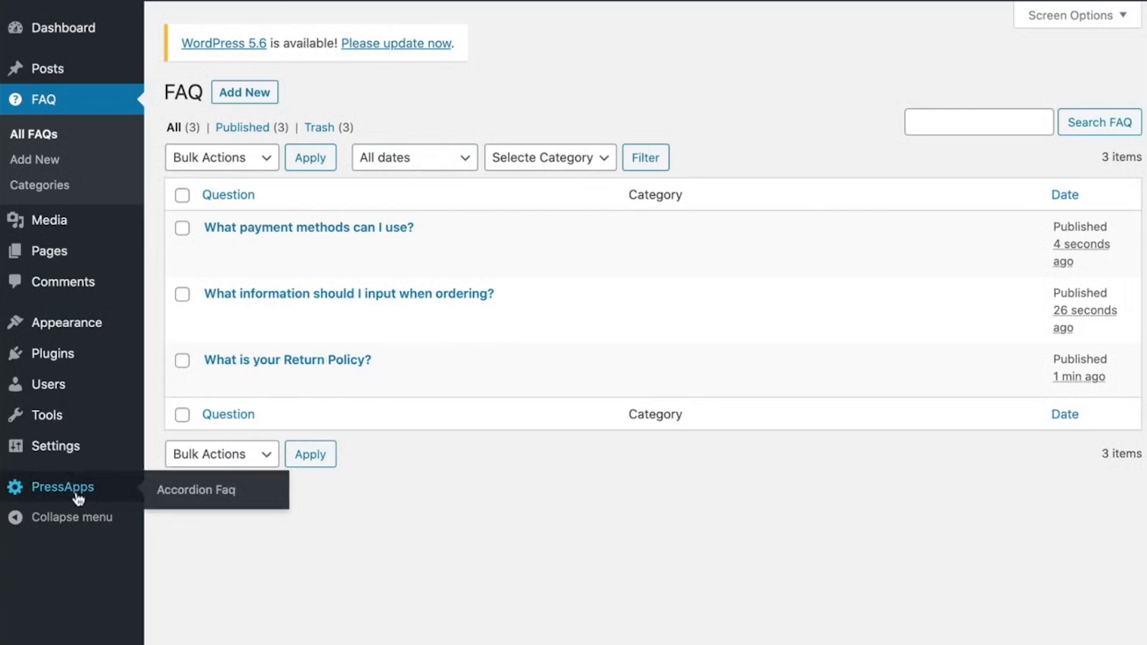
pyautogui.click(197, 491)
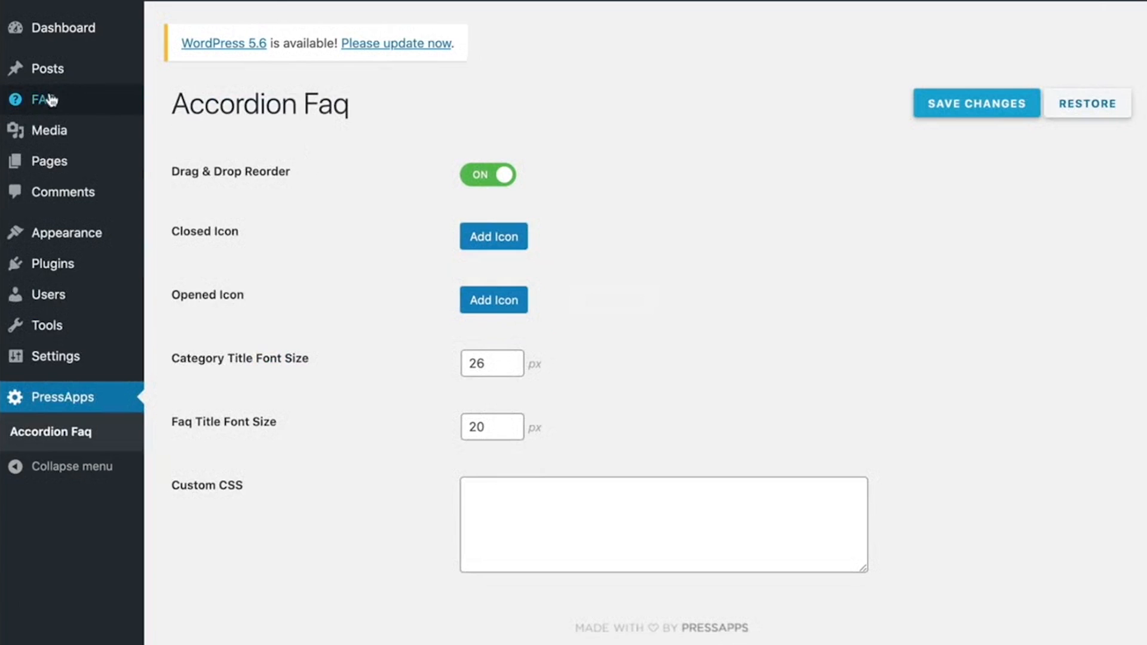
pyautogui.moveTo(50, 101)
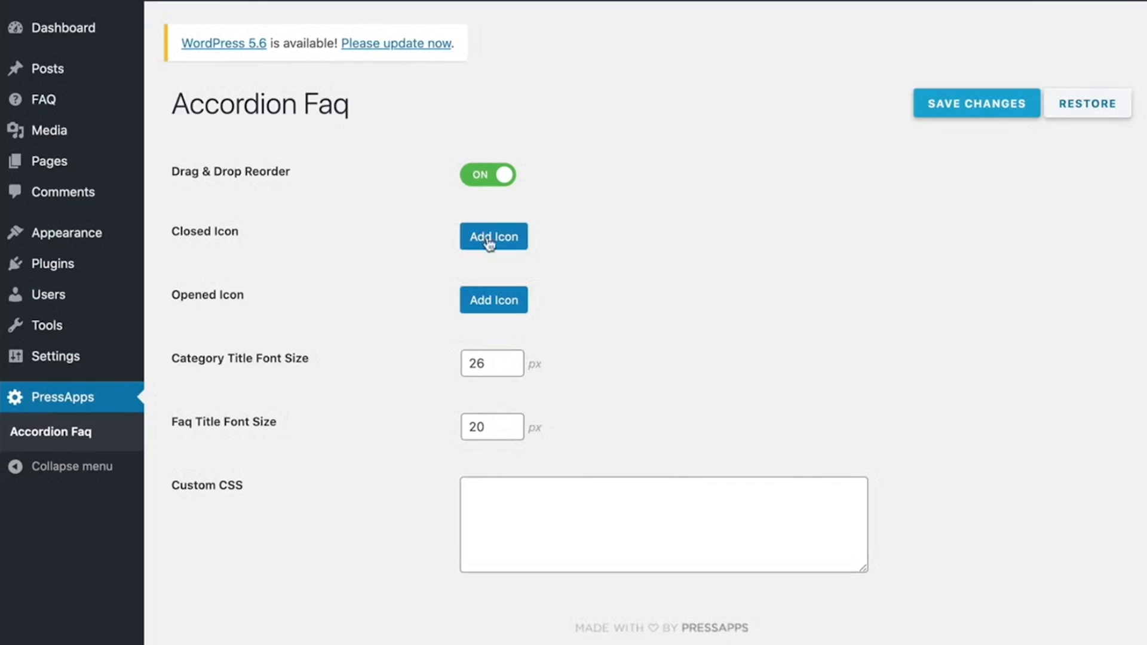
pyautogui.click(505, 240)
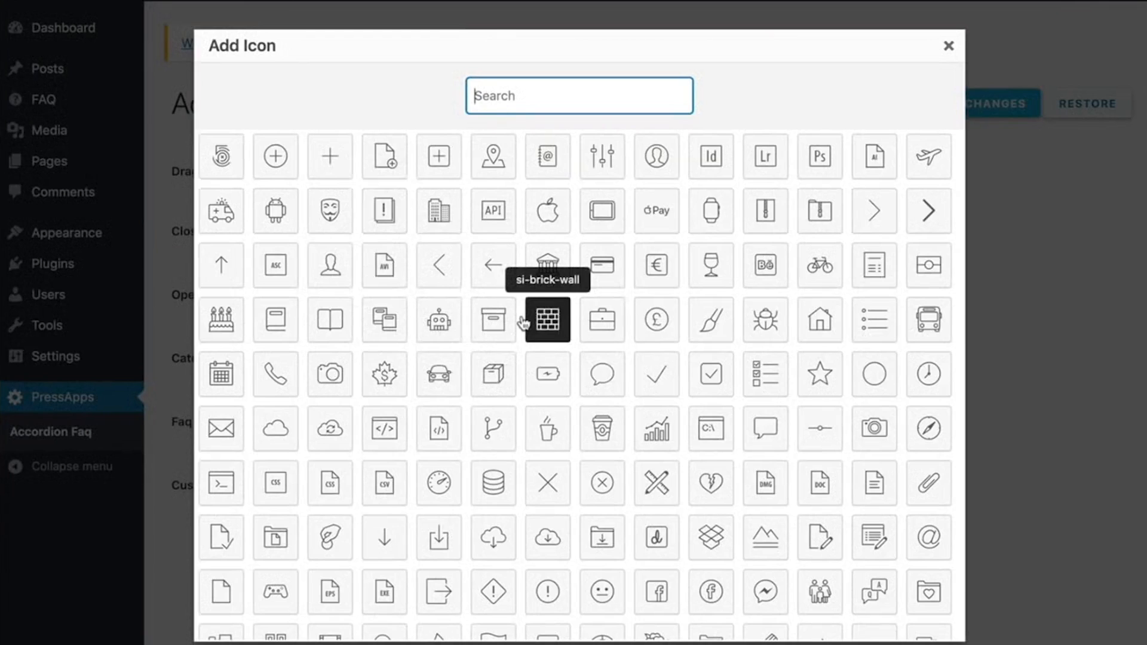
pyautogui.click(272, 158)
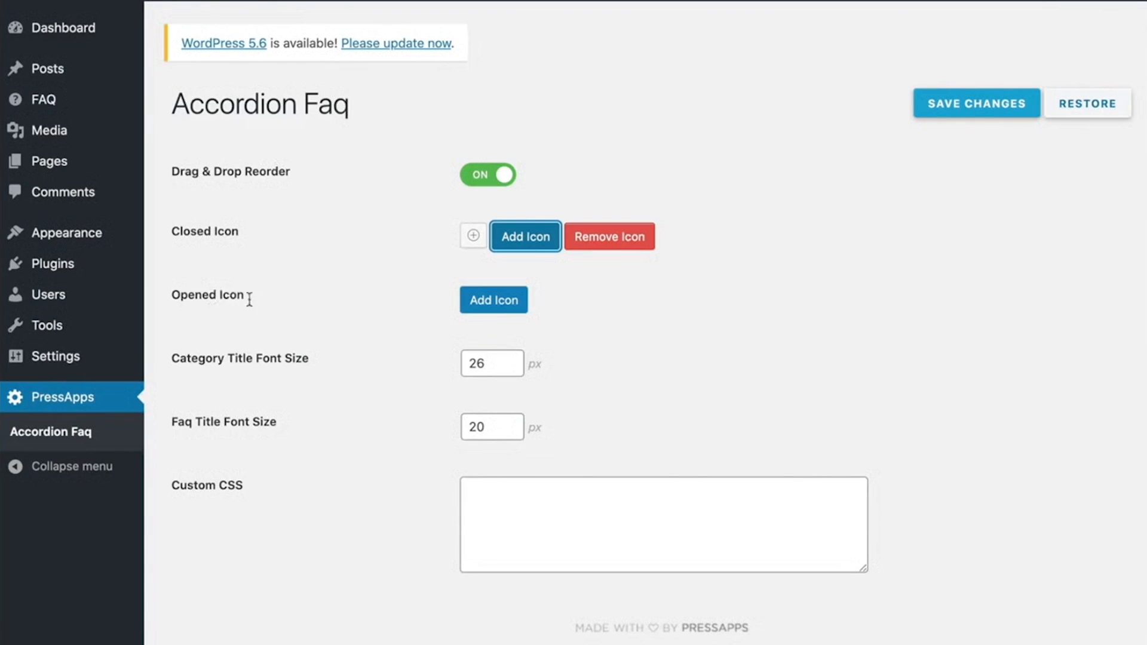
pyautogui.click(488, 303)
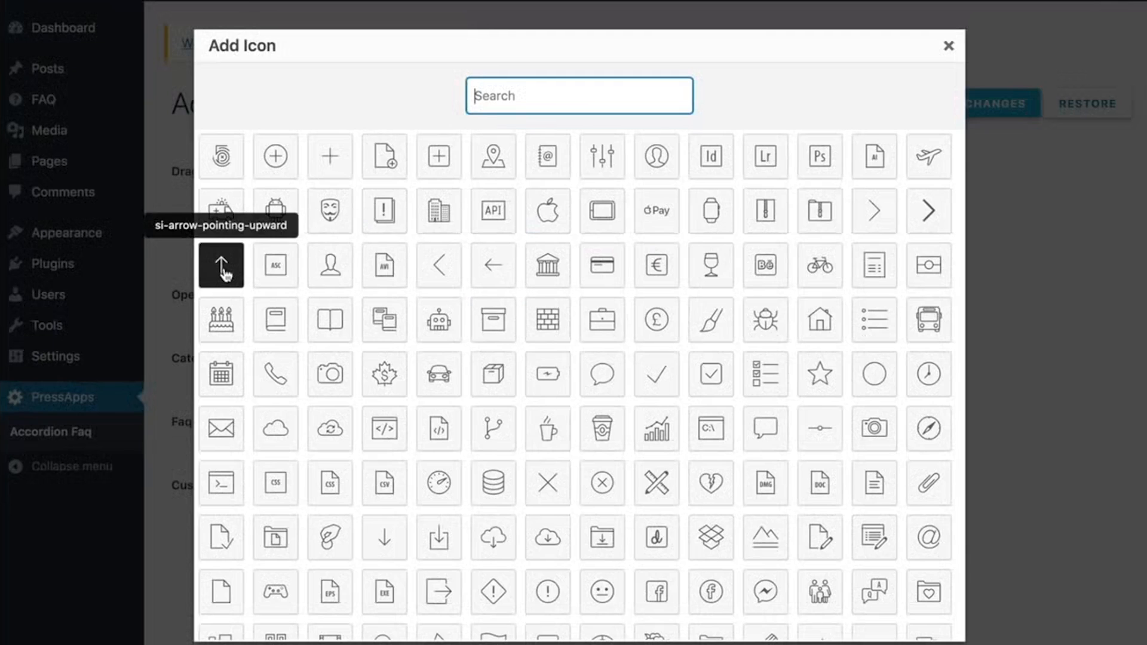
pyautogui.click(223, 269)
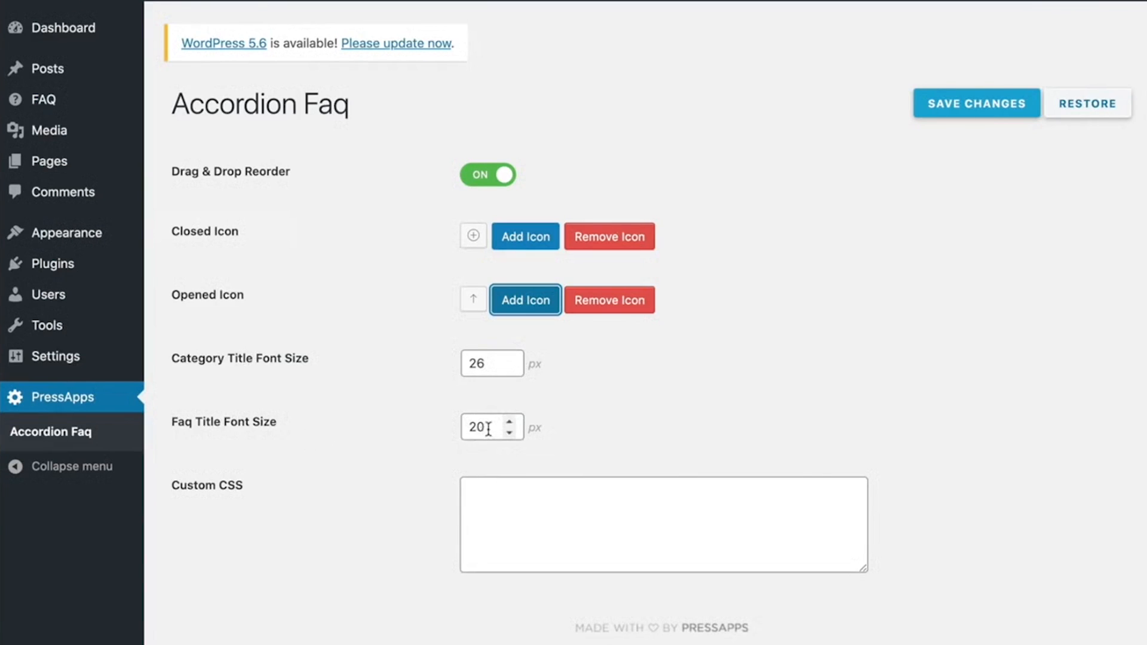
# - Set the Faq Title Font Size to 25 px
pyautogui.click(509, 421)
pyautogui.click(510, 421)
pyautogui.click(509, 422)
pyautogui.click(509, 422)
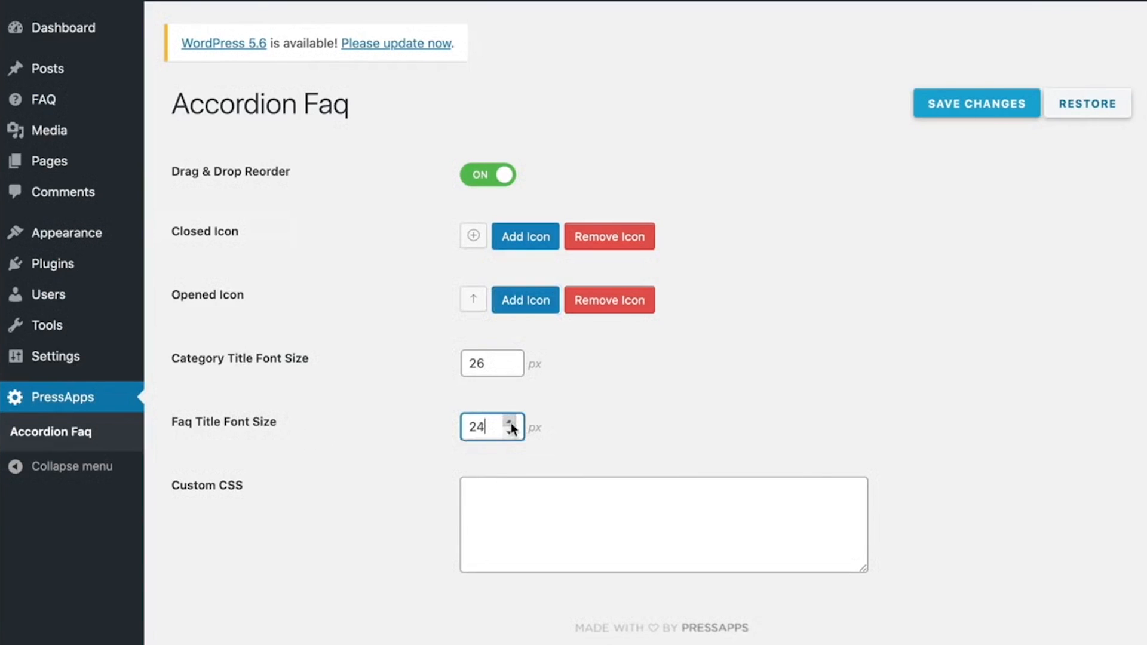
pyautogui.click(509, 422)
pyautogui.click(389, 505)
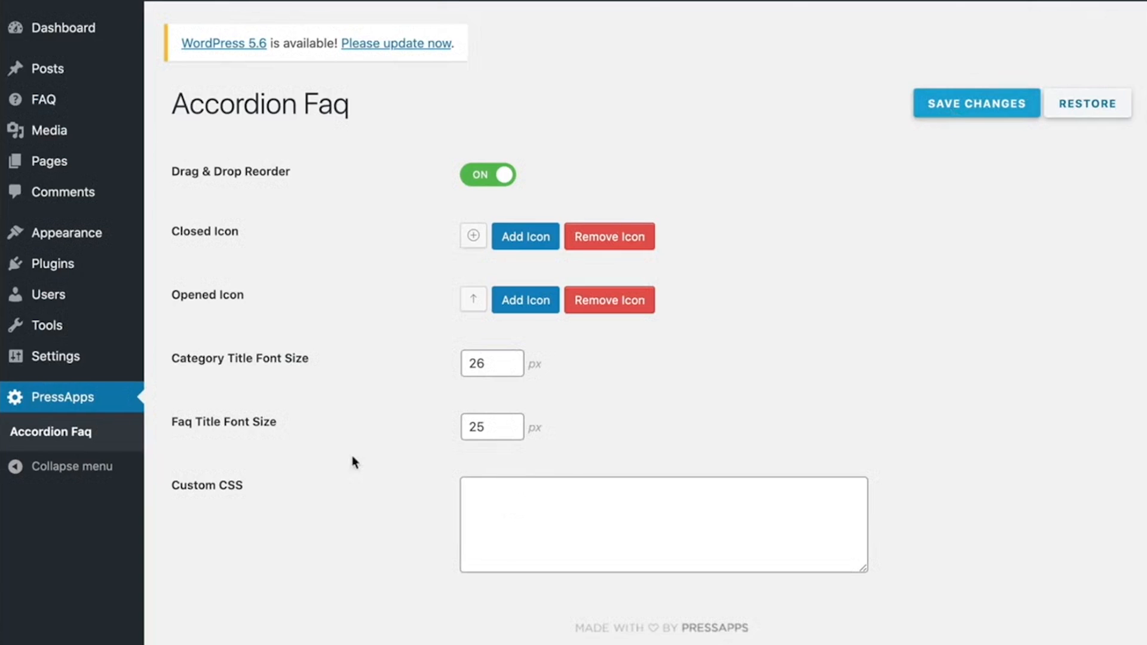
# - Create a new page titled "Store FAQ" and insert an empty Shortcode block below the title
pyautogui.moveTo(133, 163)
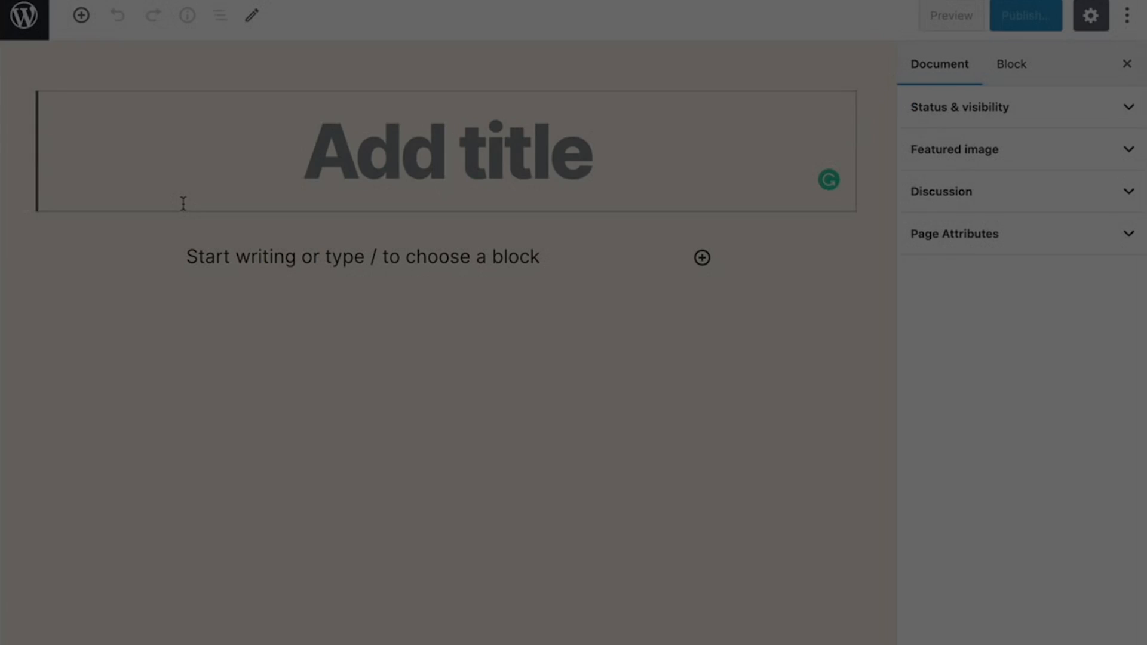
pyautogui.write('Store FAQ')
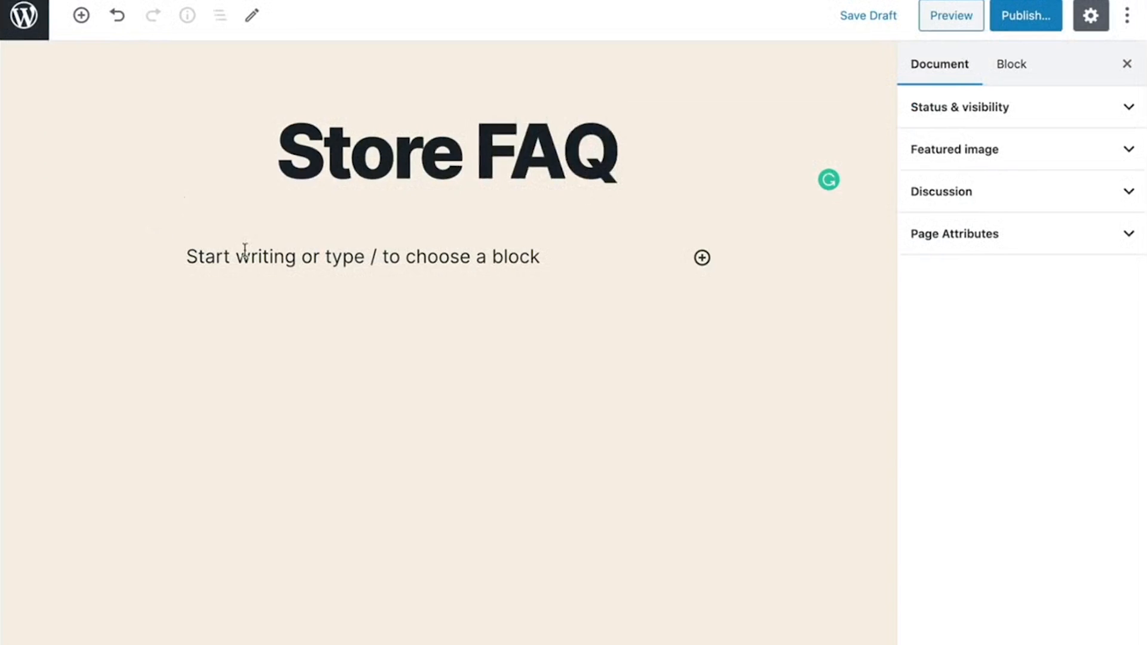
pyautogui.click(703, 257)
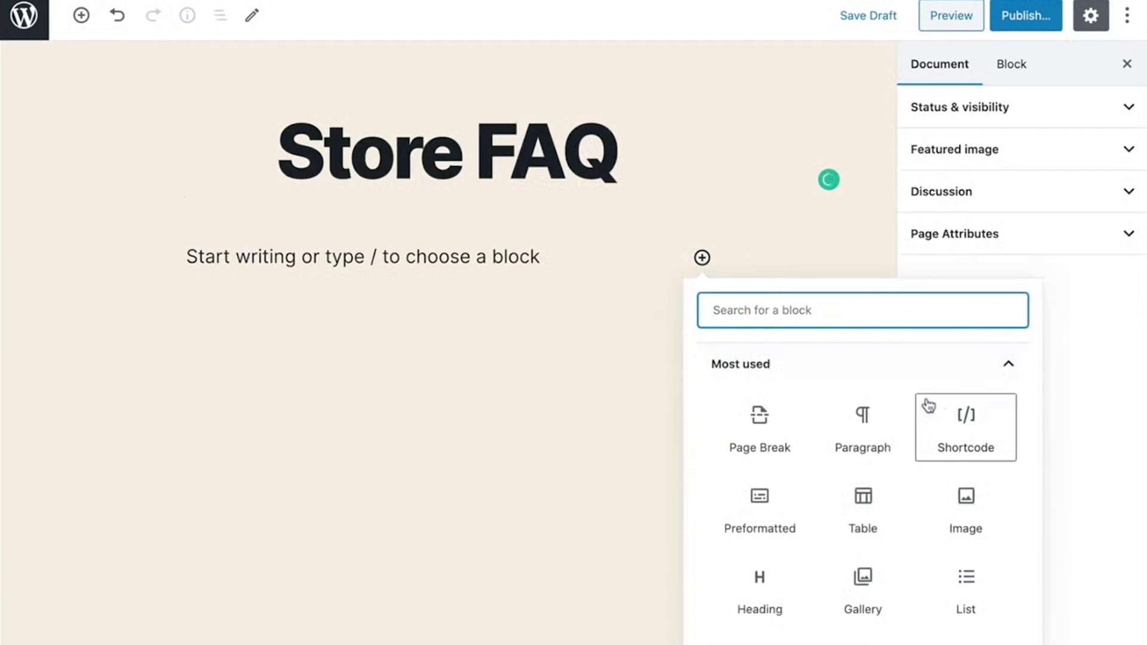
pyautogui.click(965, 422)
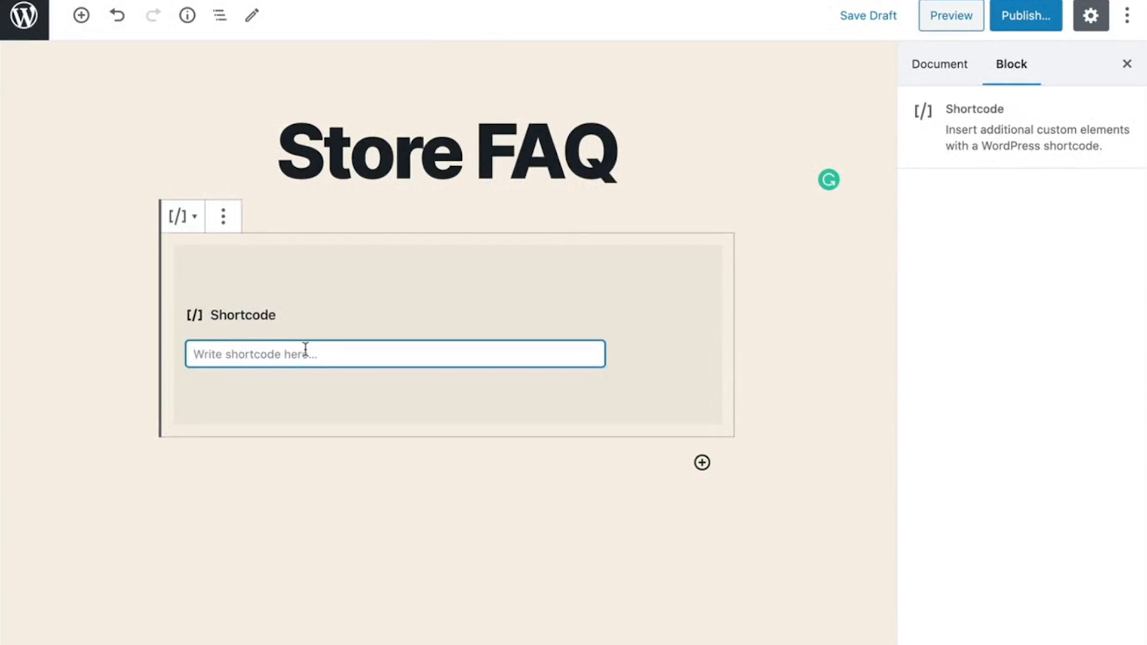
# - Enter the shortcode [pafa_faq] in the Shortcode block and publish the Store FAQ page
pyautogui.write('[')
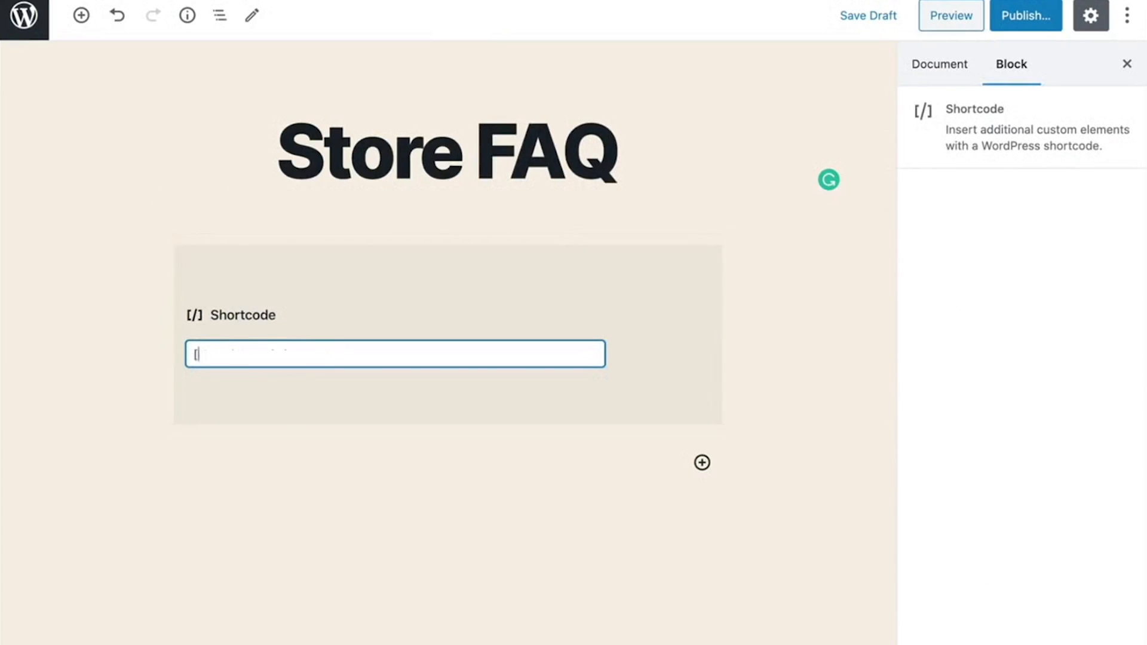
pyautogui.write('pafa_faq]')
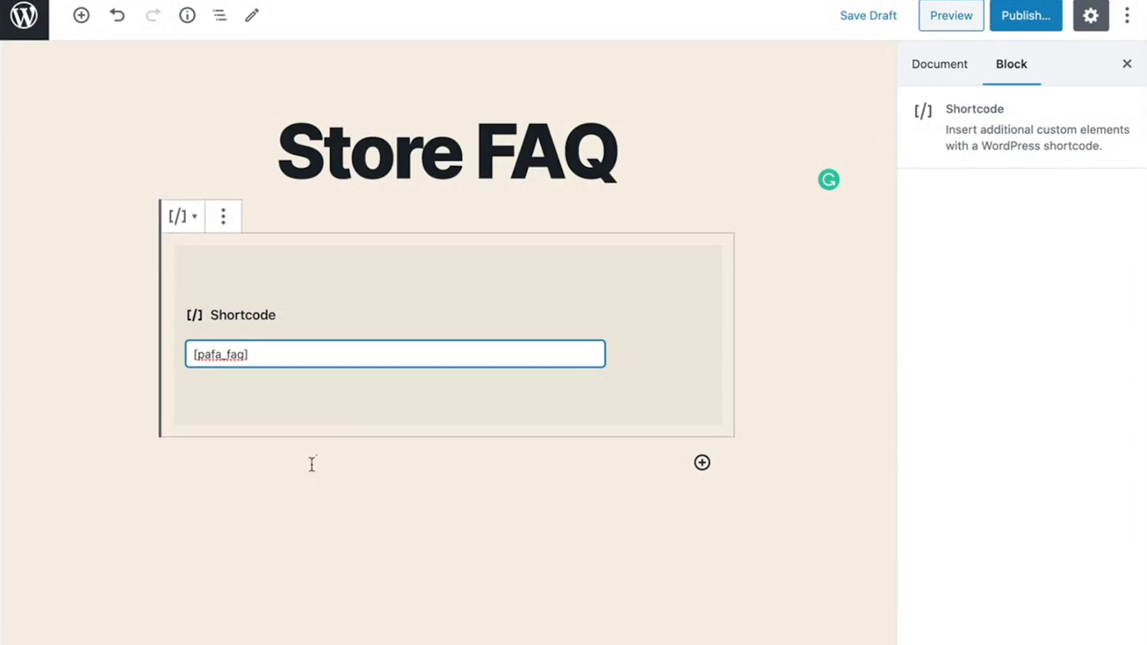
pyautogui.click(1027, 21)
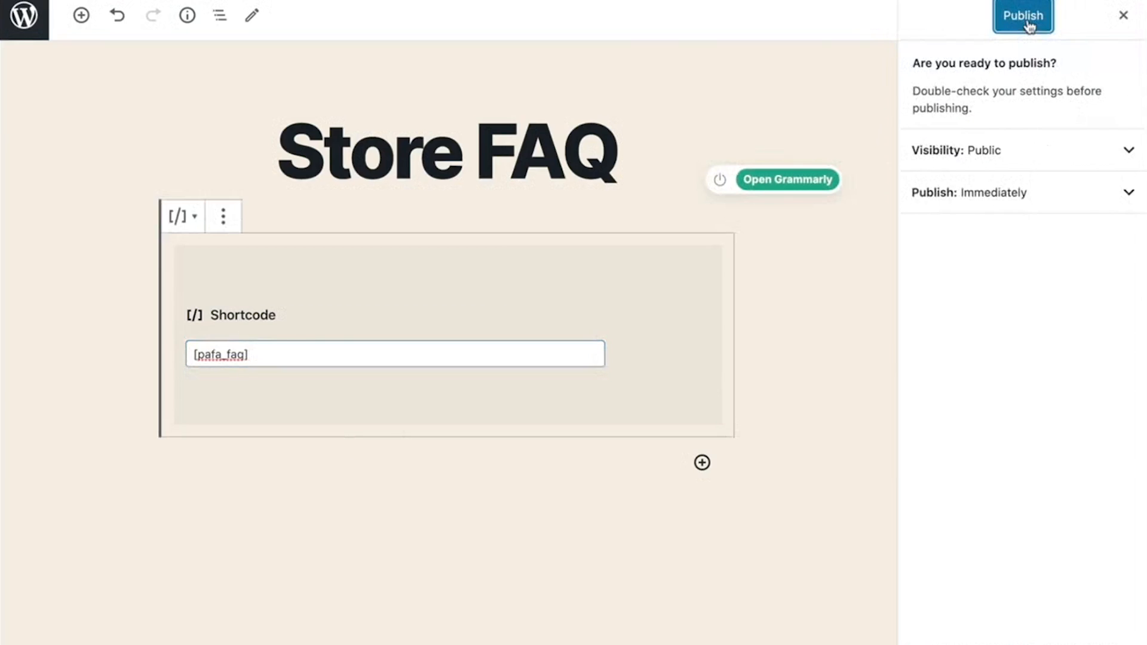
pyautogui.click(1028, 19)
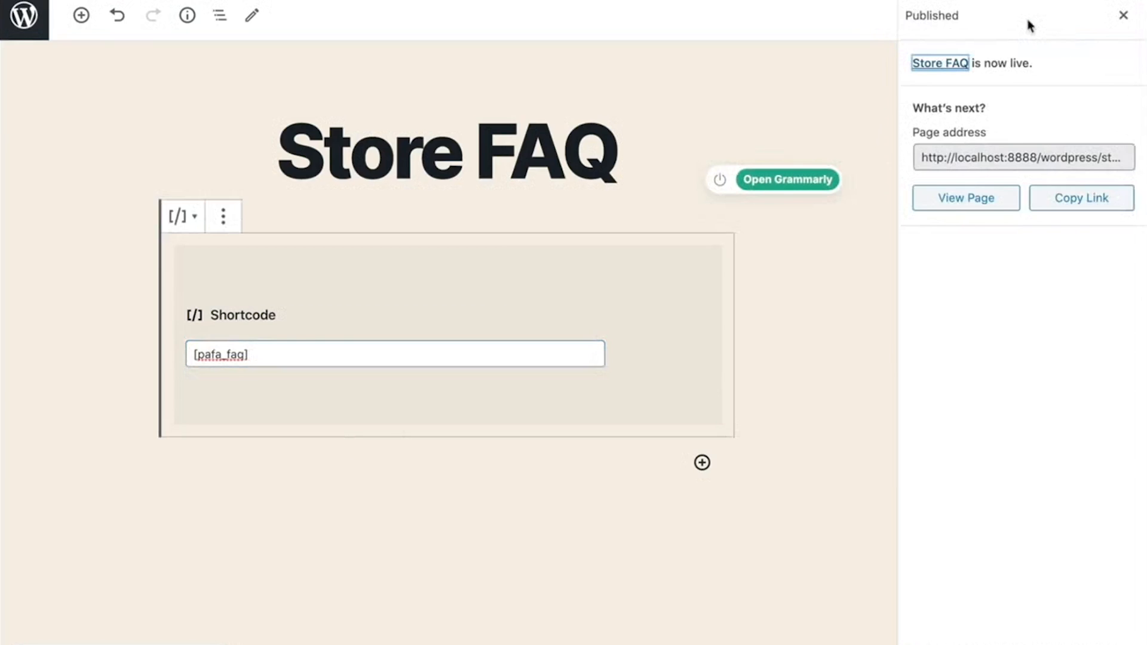
# - View the published Store FAQ page, expanding and collapsing the "What payment methods can I use?" question
pyautogui.click(962, 202)
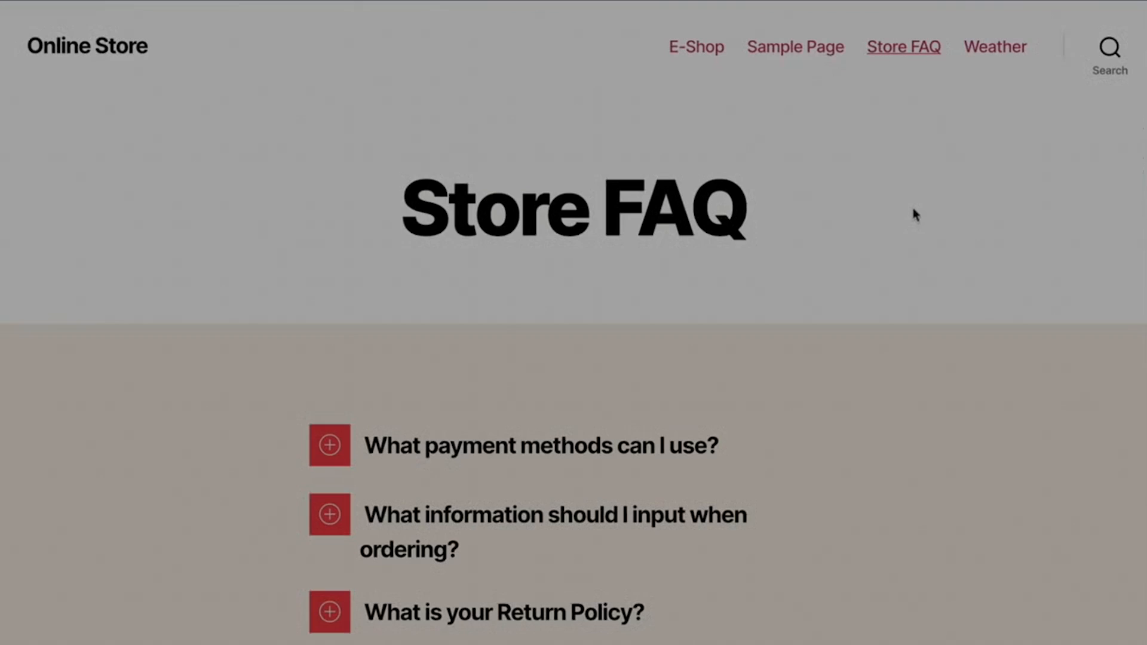
pyautogui.scroll(-3, 916, 214)
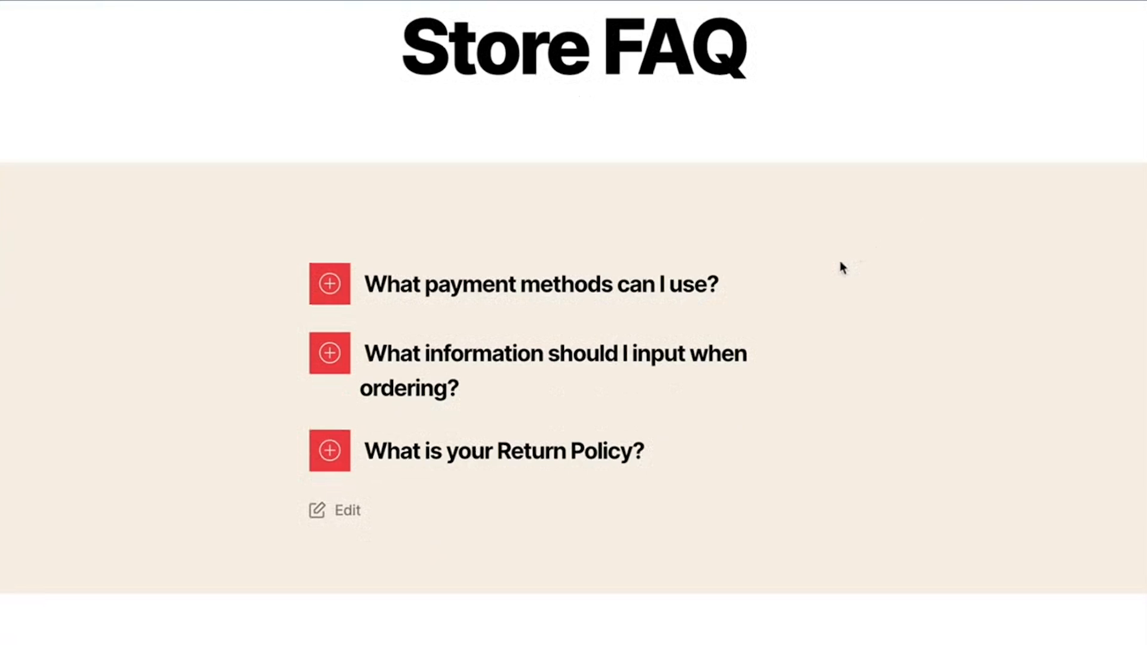
pyautogui.click(330, 286)
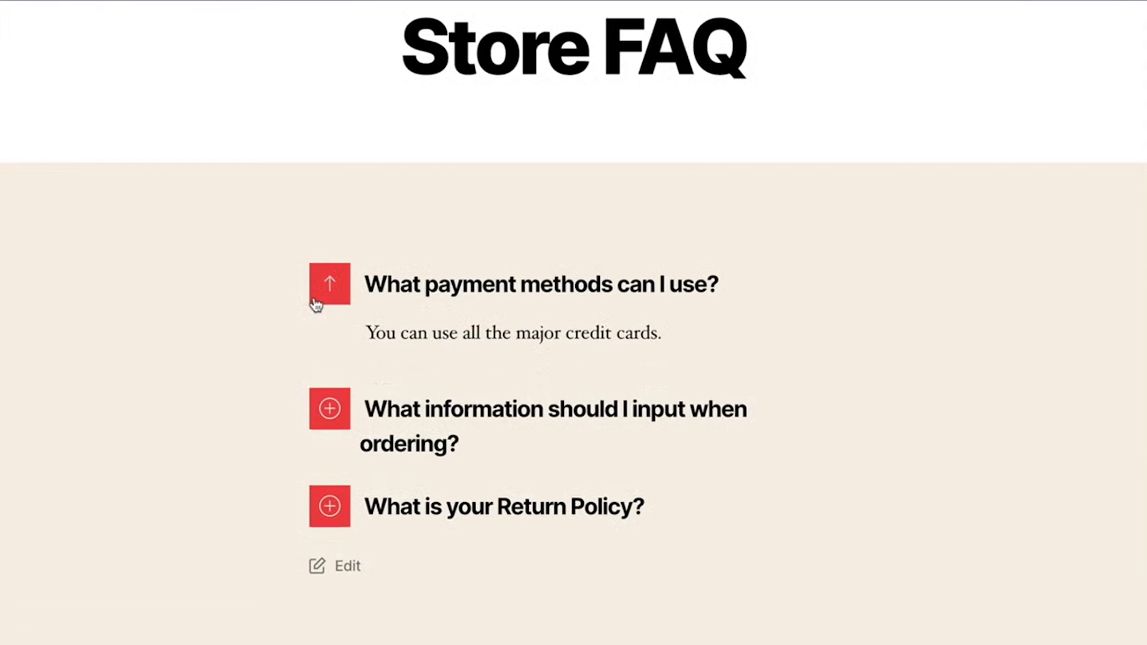
pyautogui.click(316, 301)
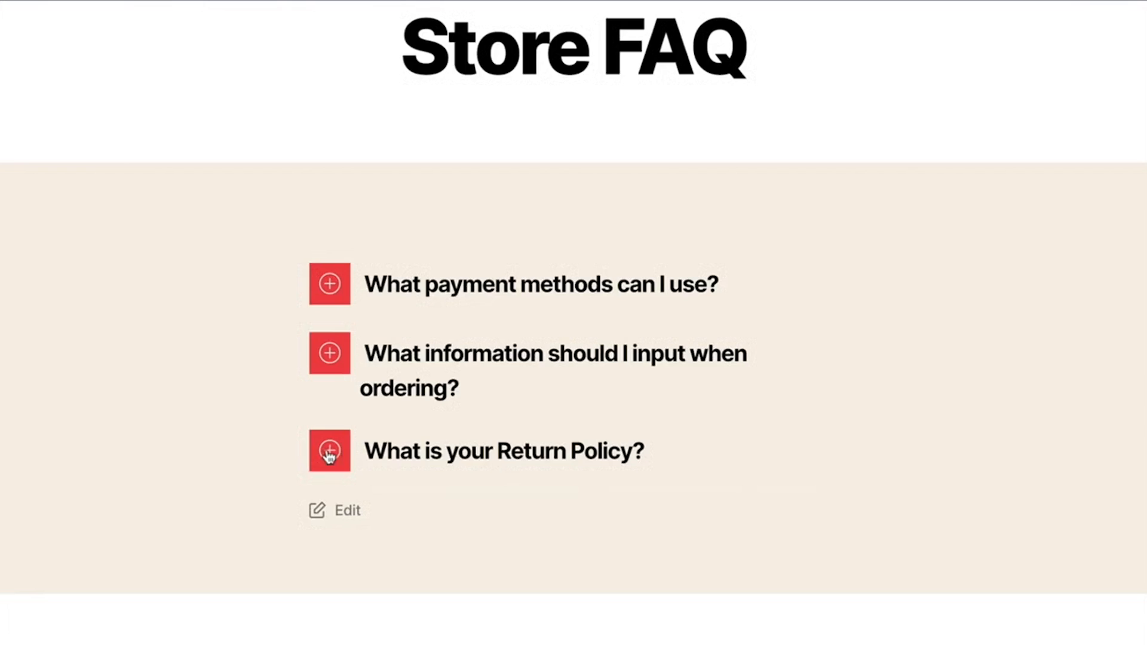
# - Return to the WordPress dashboard and open the active Twenty Twenty theme for customizing
pyautogui.click(72, 19)
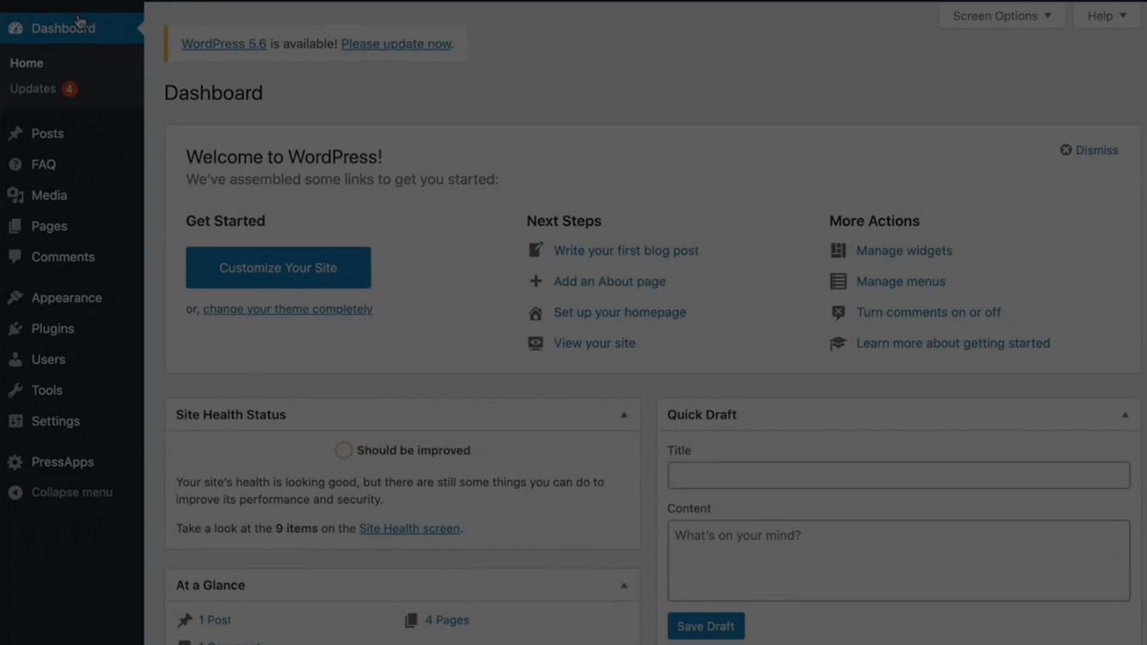
pyautogui.moveTo(86, 306)
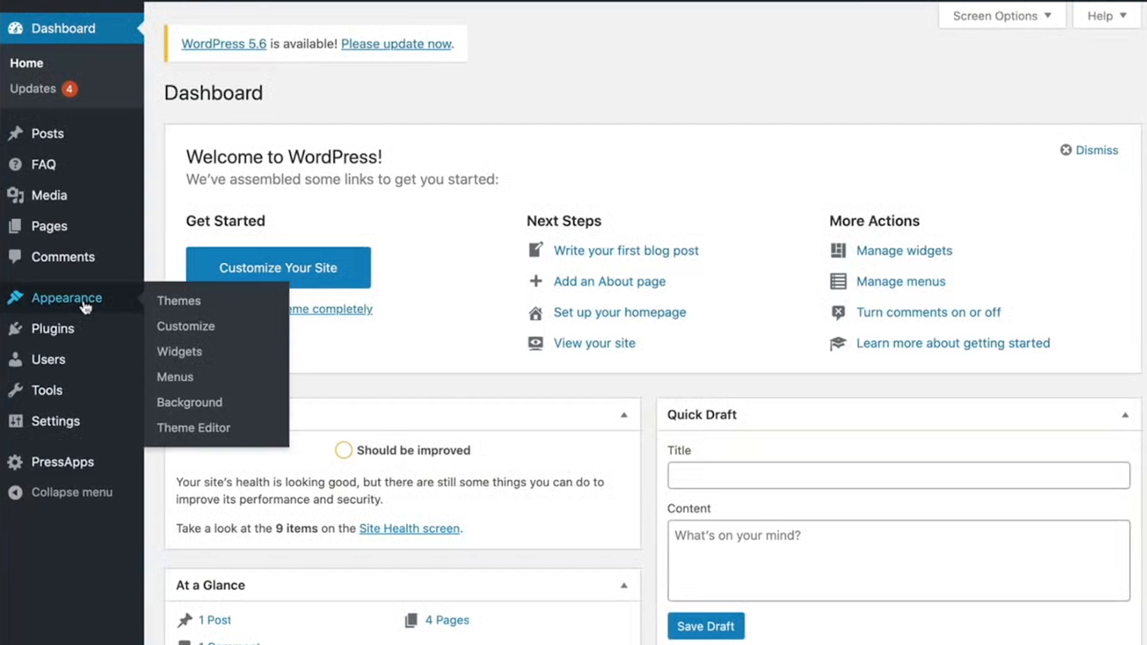
pyautogui.click(180, 301)
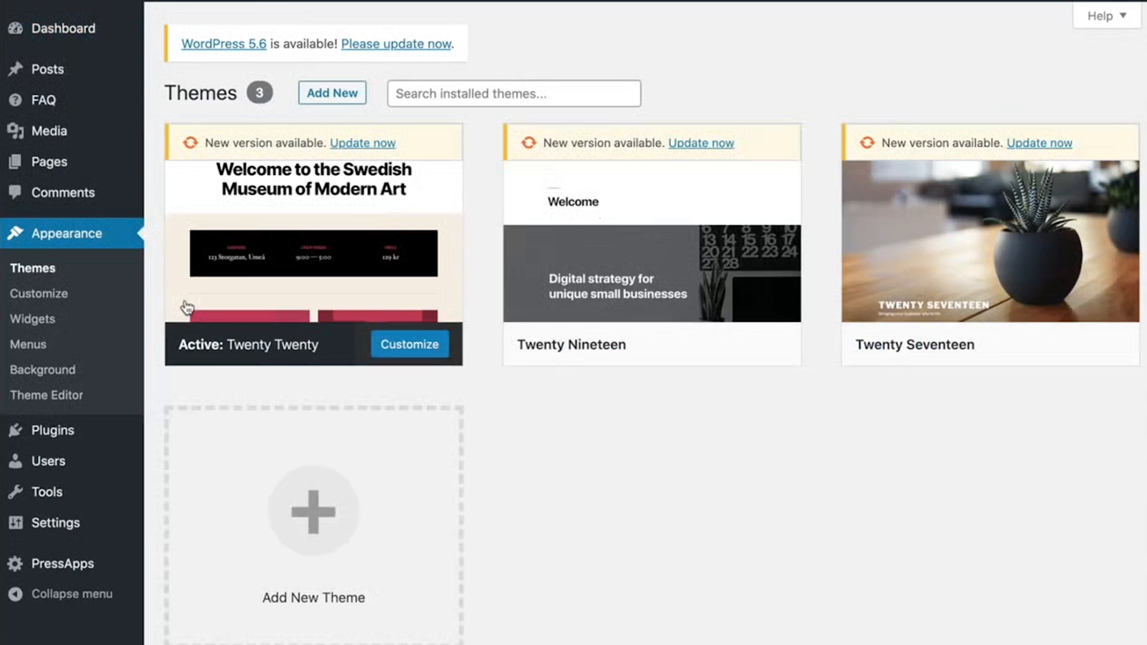
pyautogui.click(422, 348)
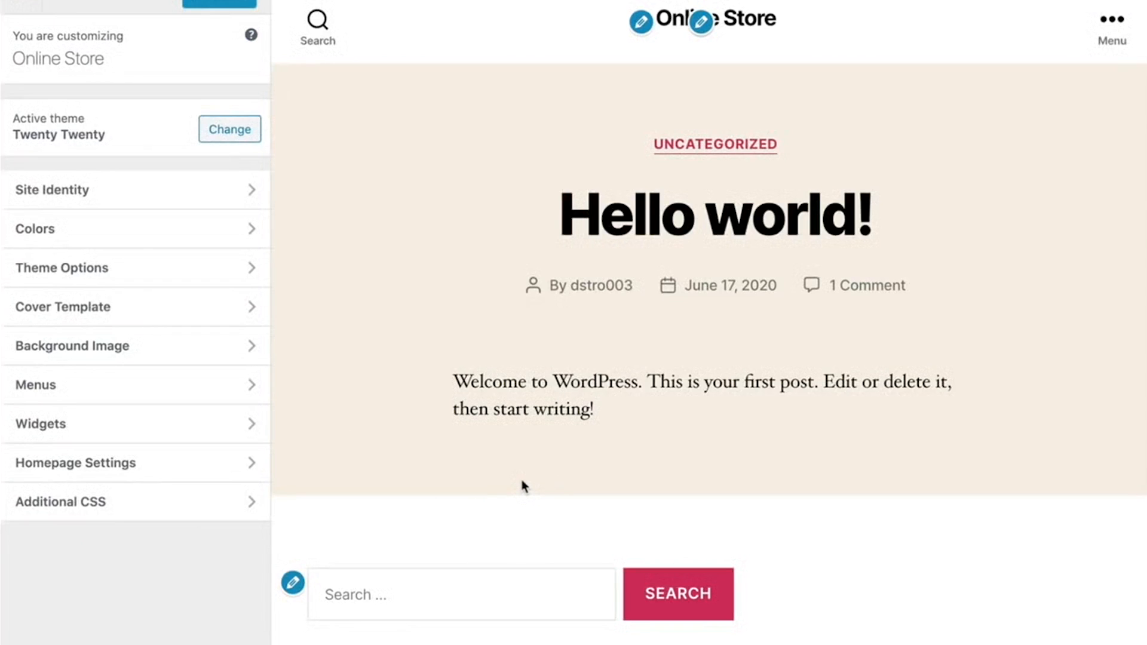
pyautogui.scroll(-2, 522, 479)
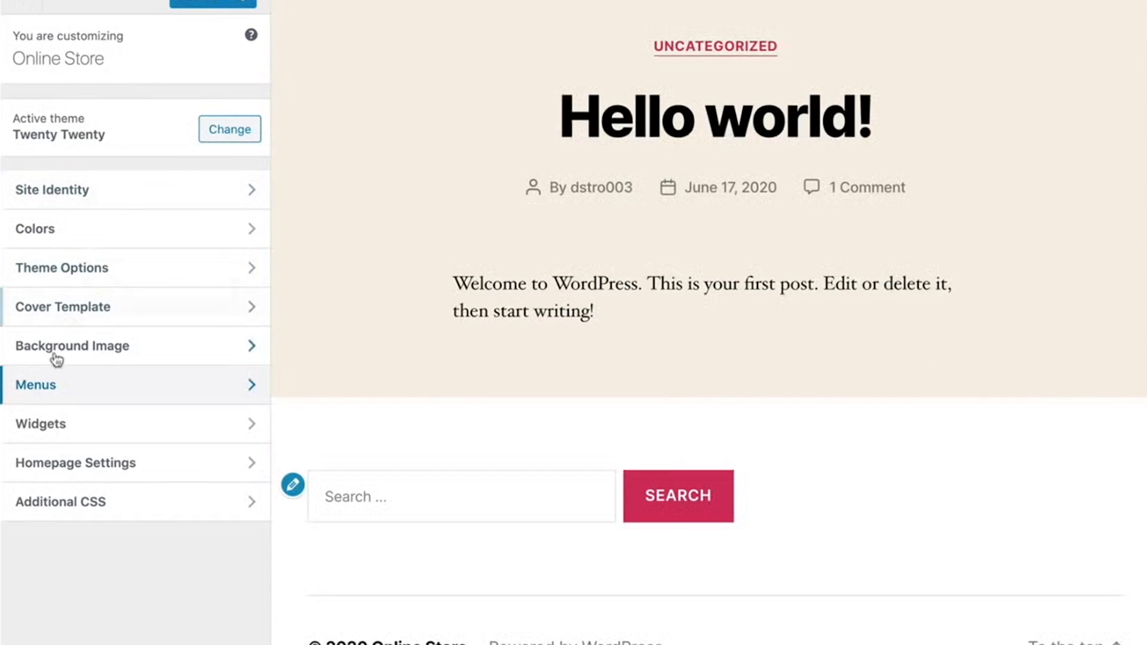
# - Add a Custom HTML widget to the Footer #1 widget area
pyautogui.click(46, 427)
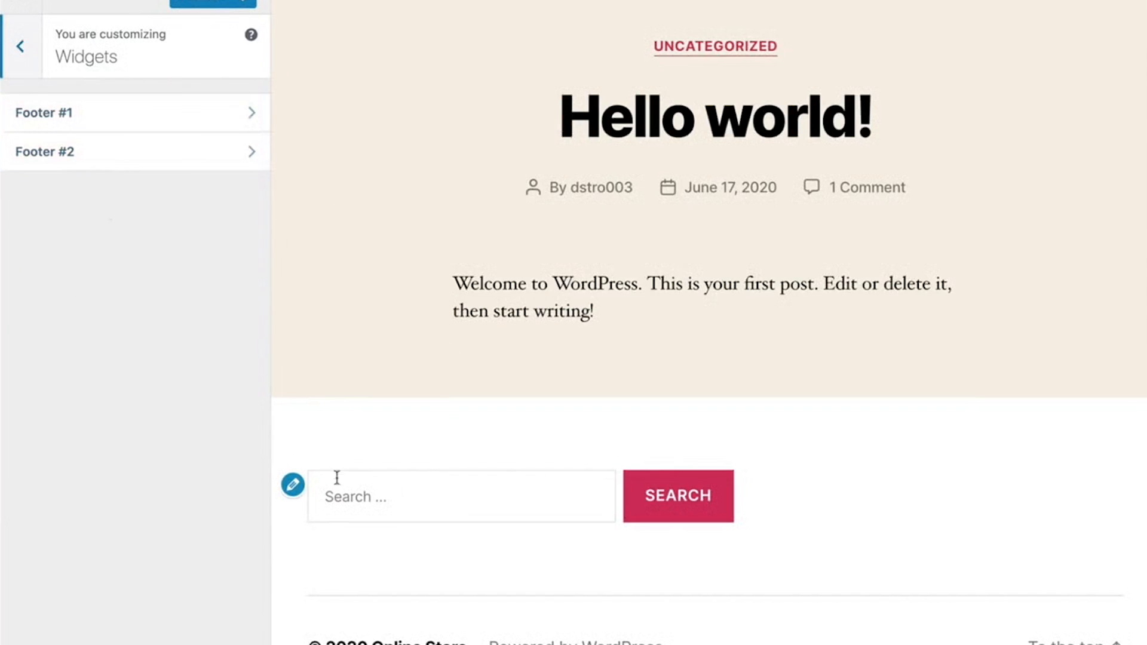
pyautogui.click(141, 115)
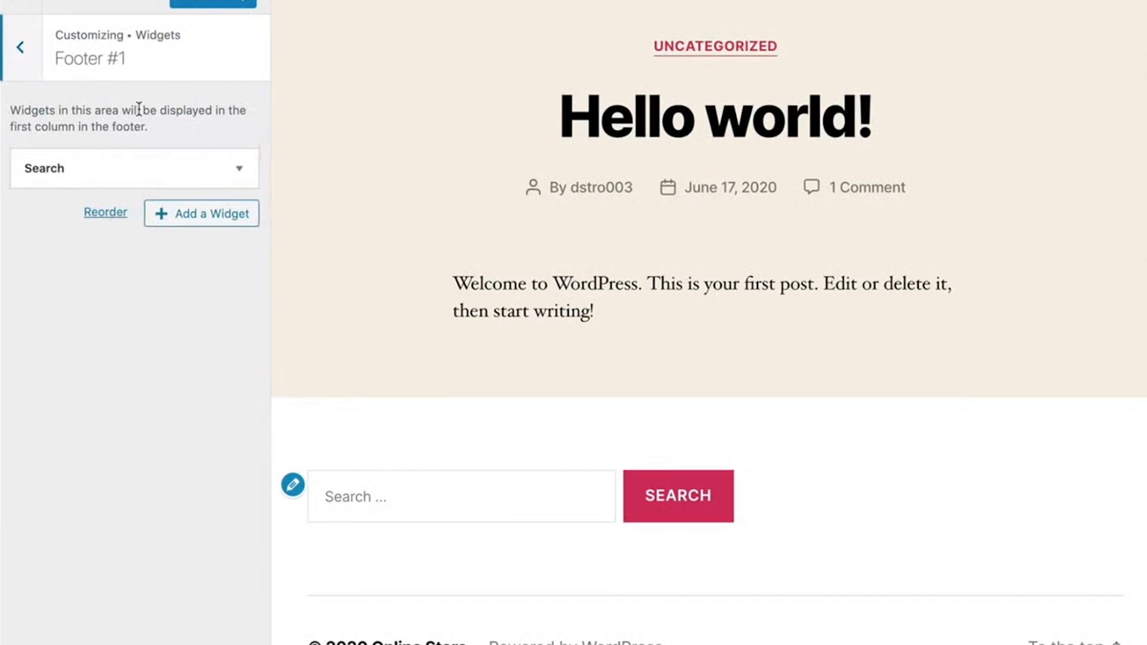
pyautogui.click(199, 217)
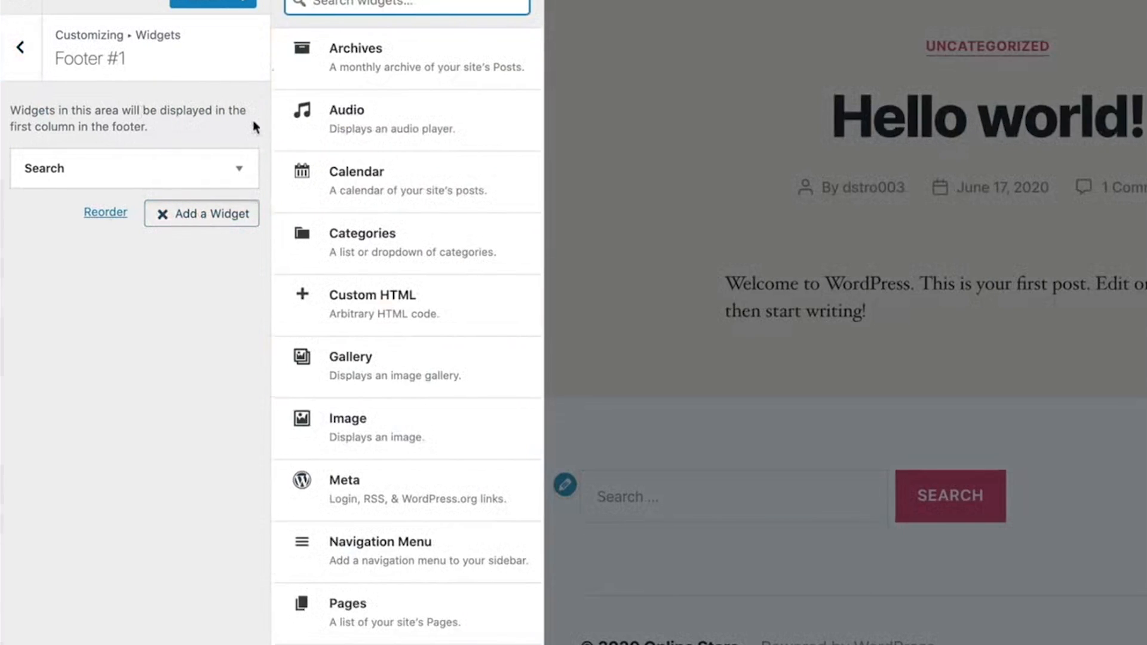
pyautogui.click(319, 317)
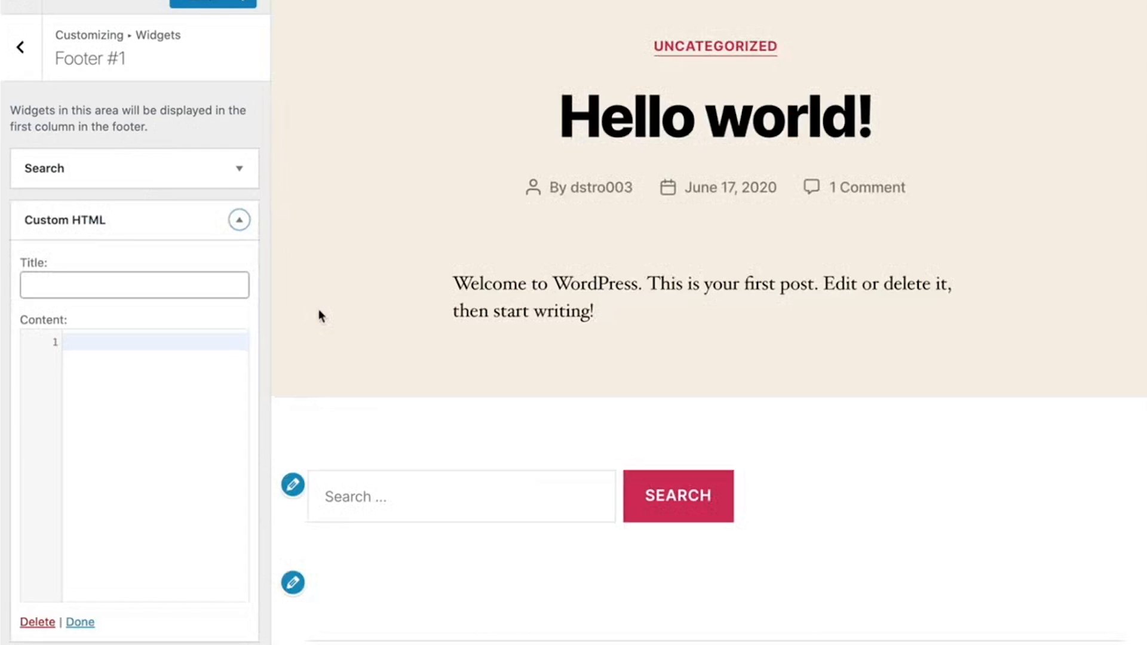
# - Title the Custom HTML widget "Online Store" and paste the HTML link to the FAQ page with the strong text "Store FAQ" as its content
pyautogui.click(175, 289)
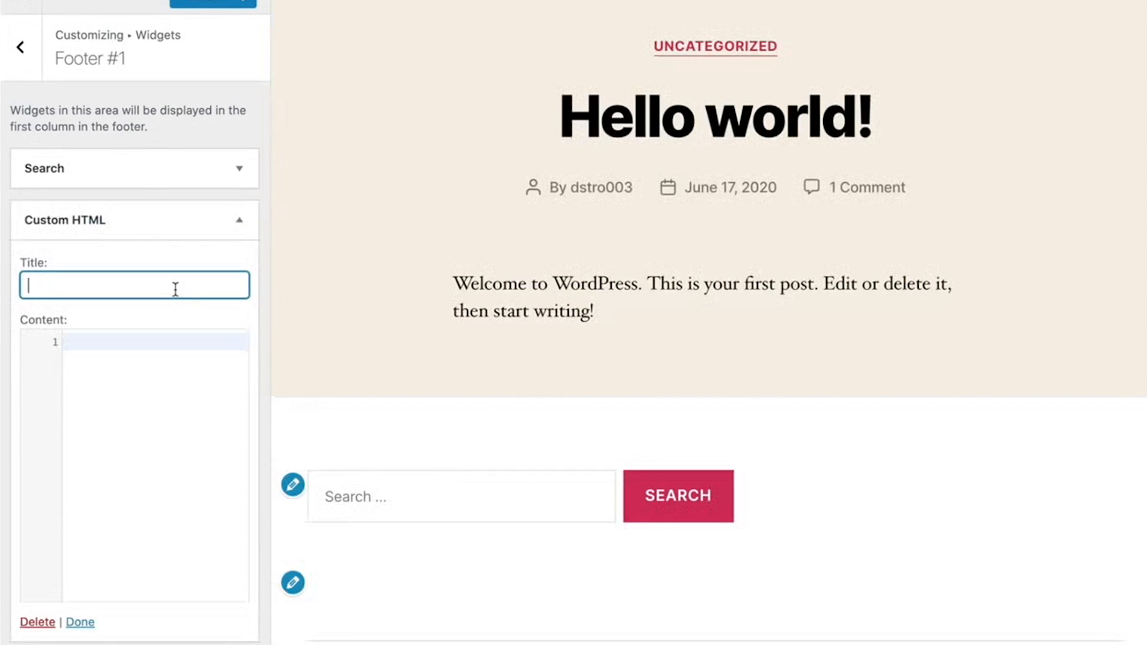
pyautogui.write('Online')
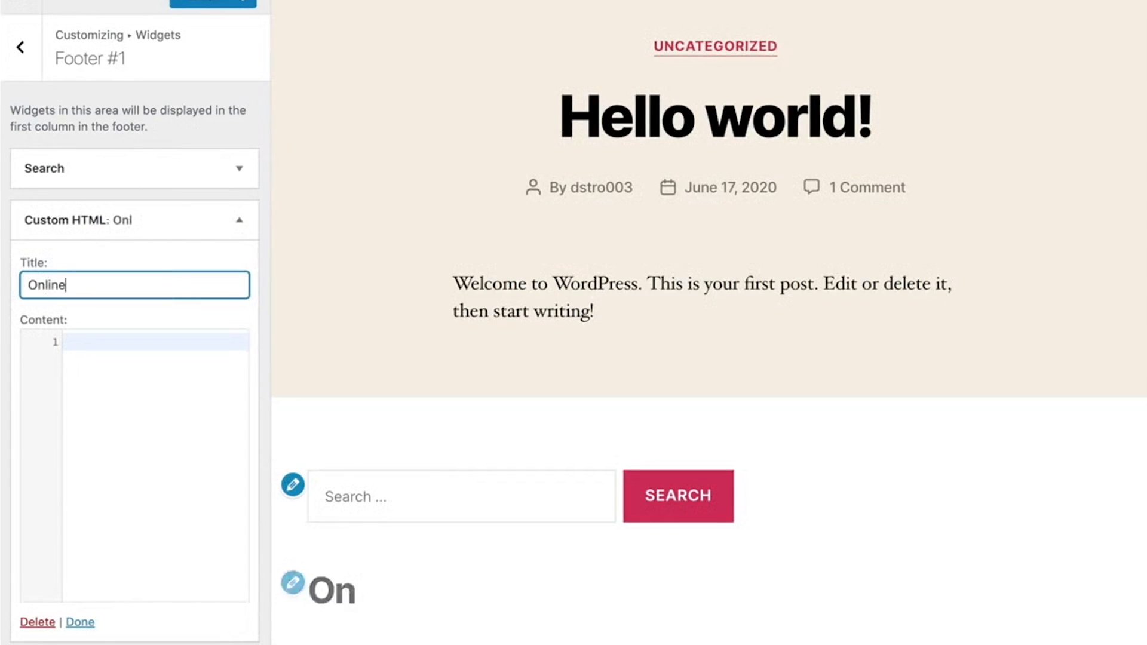
pyautogui.write(' Store')
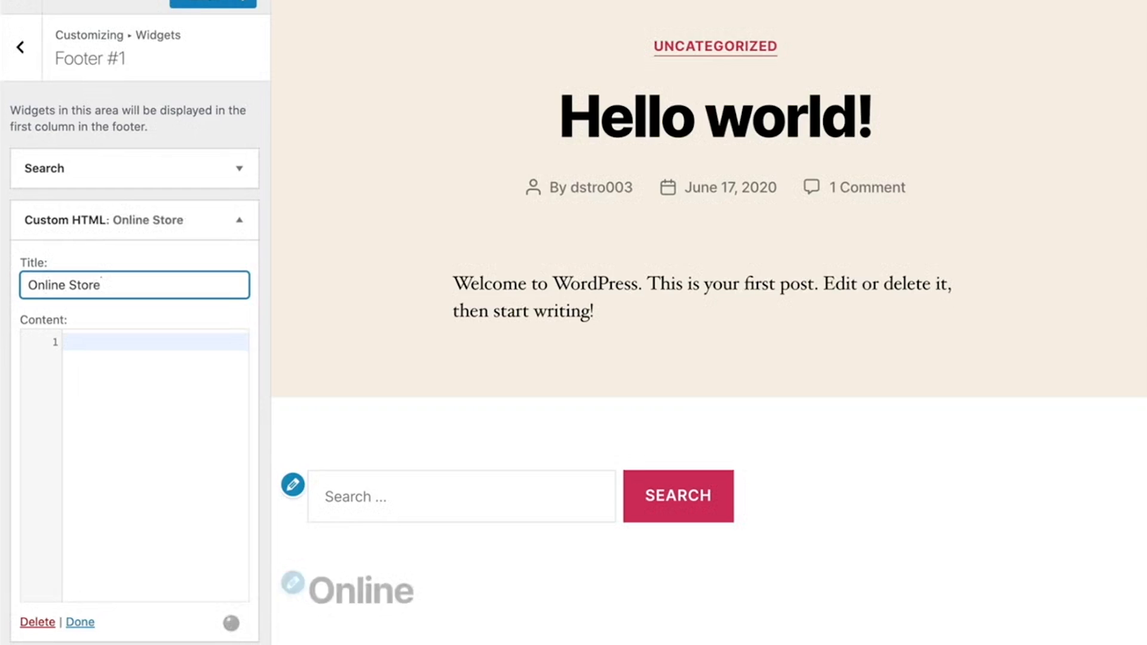
pyautogui.press('Tab')
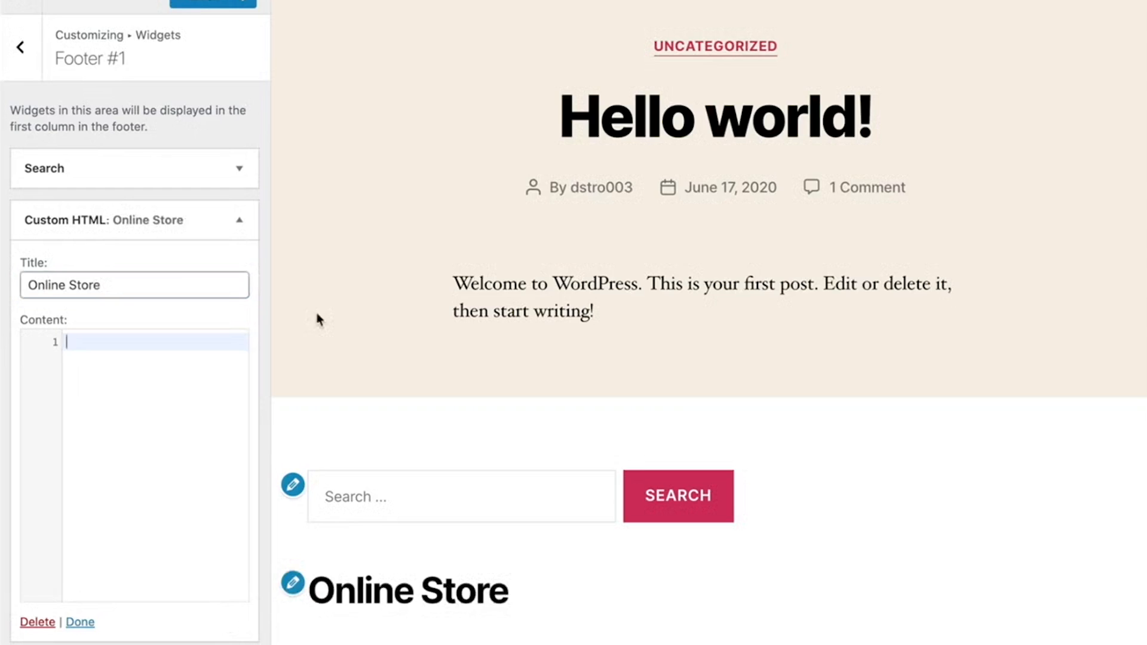
pyautogui.write('<a href="http://localhost:8888/wordpress/faq-page/?preview_id=13&preview_nonce=eee9034860&preview=true"><strong> Store FAQ </strong></a>')
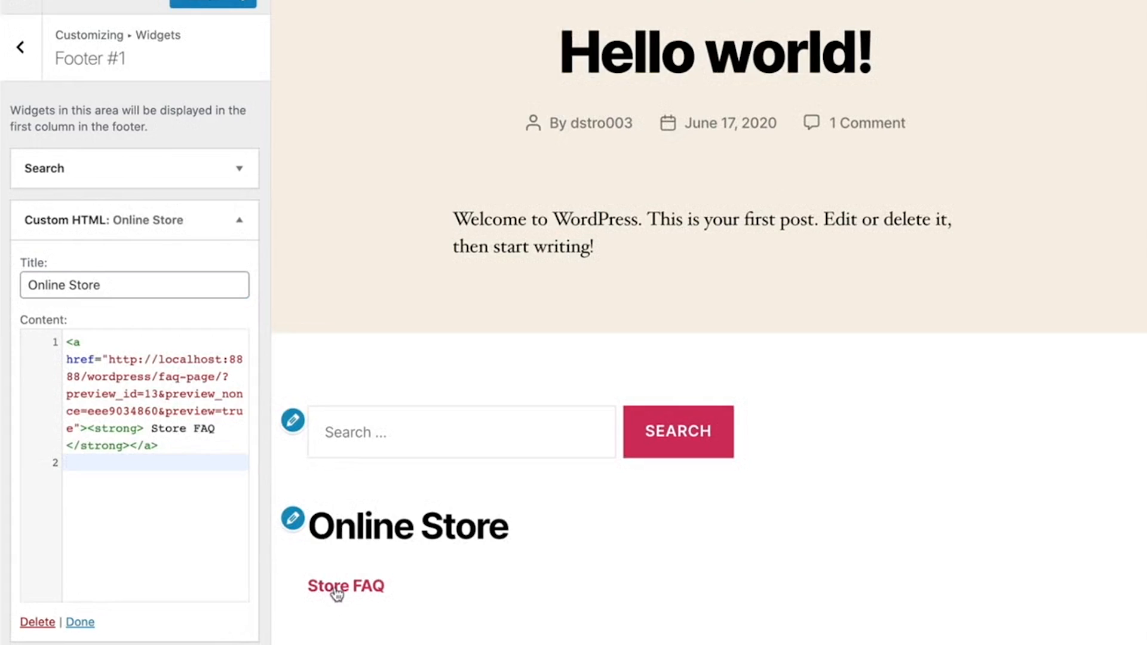
pyautogui.click(155, 442)
pyautogui.hotkey('ctrl', 'a')
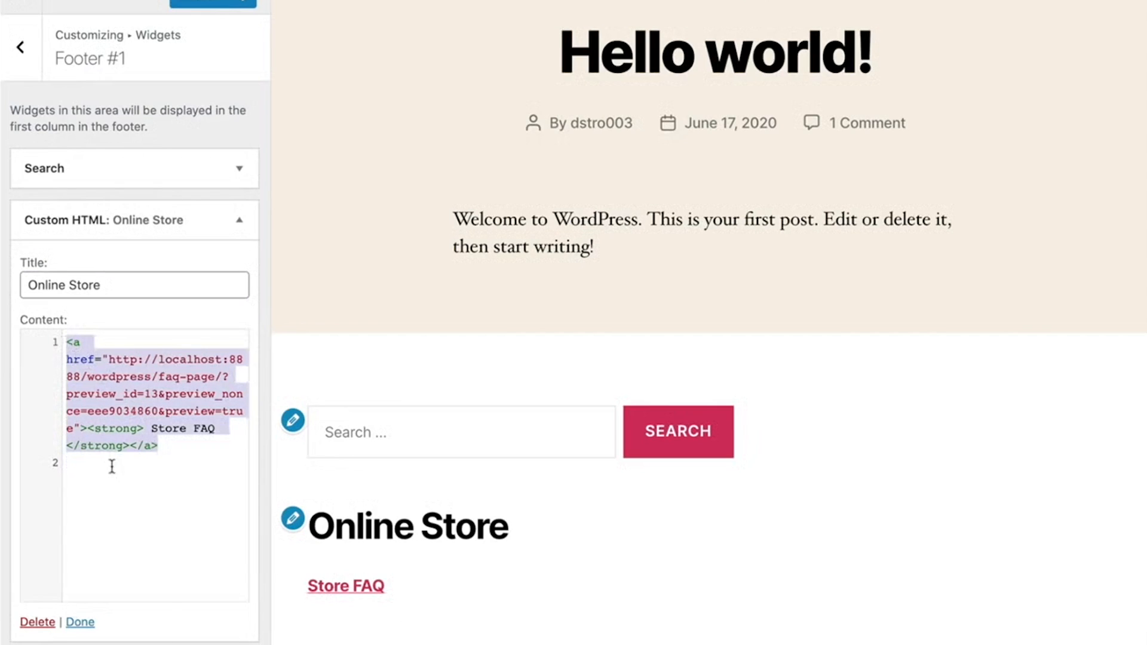
pyautogui.click(170, 449)
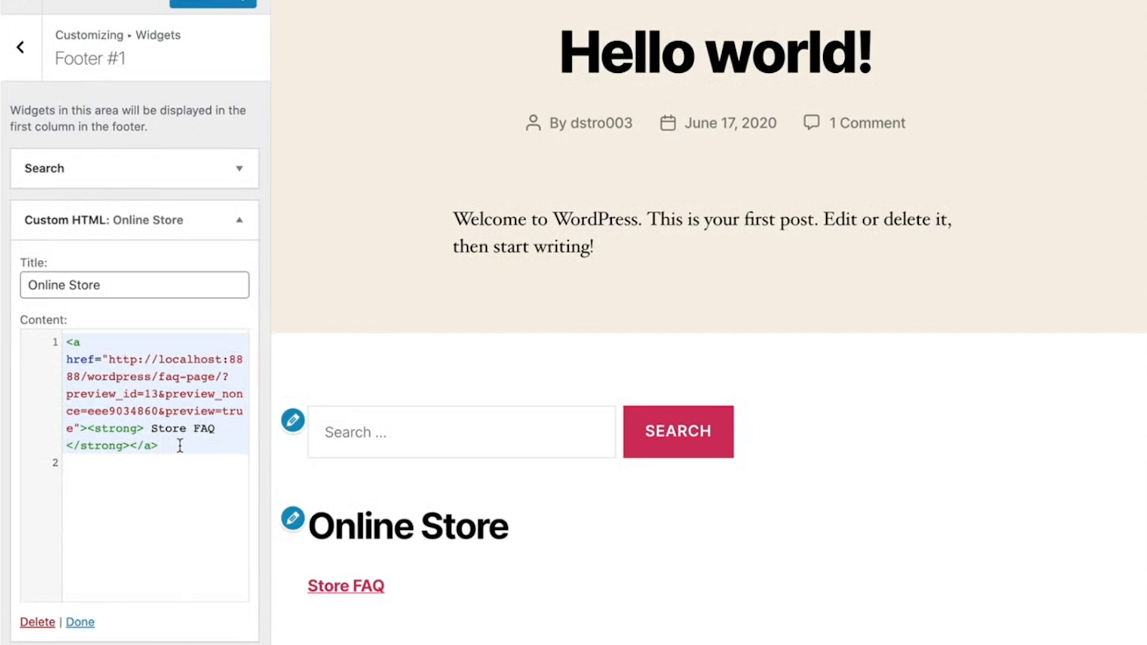
# - Write a sample link <a href="URL"> Title </a> on line 3 of the widget's content, below the Store FAQ link
pyautogui.press('Return')
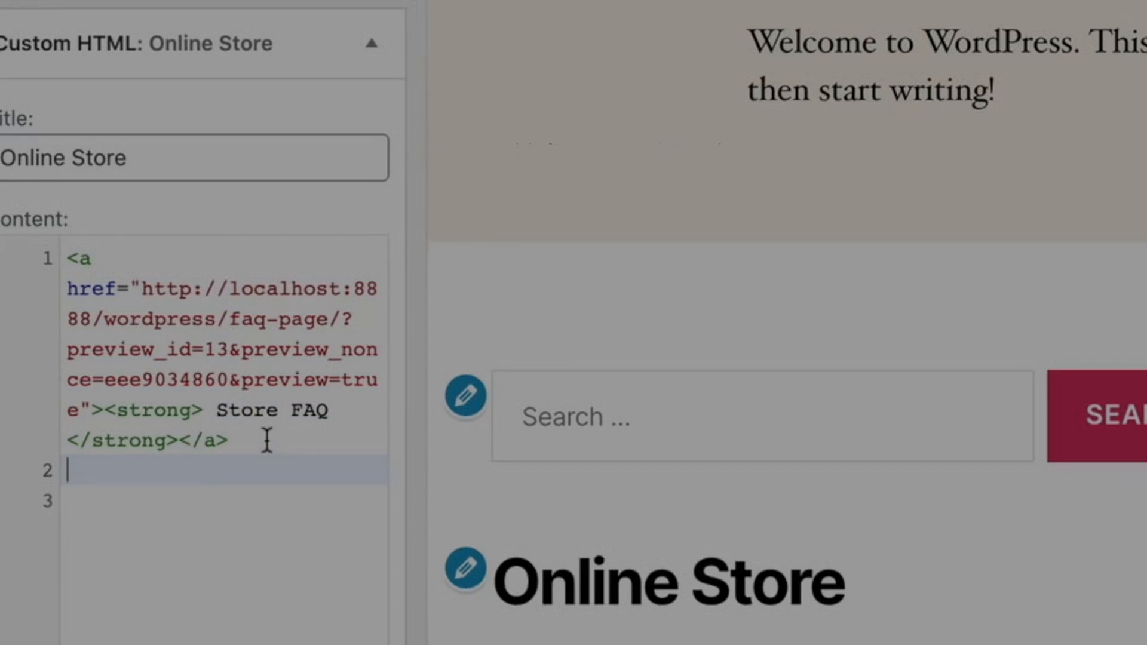
pyautogui.press('Down')
pyautogui.write('<')
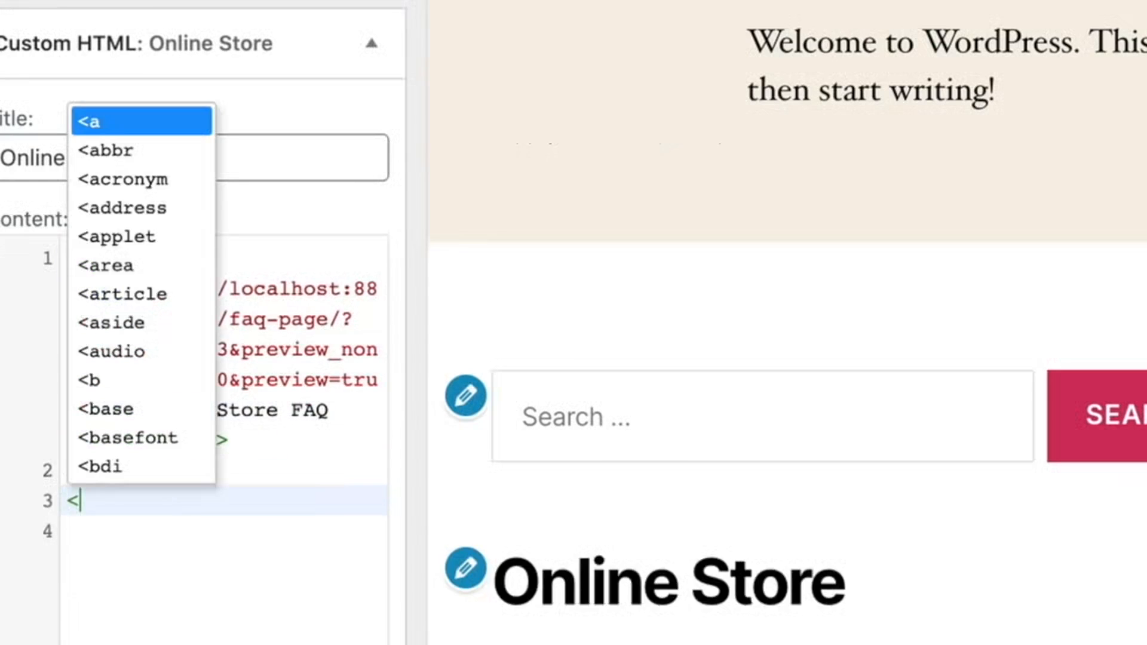
pyautogui.write('a h')
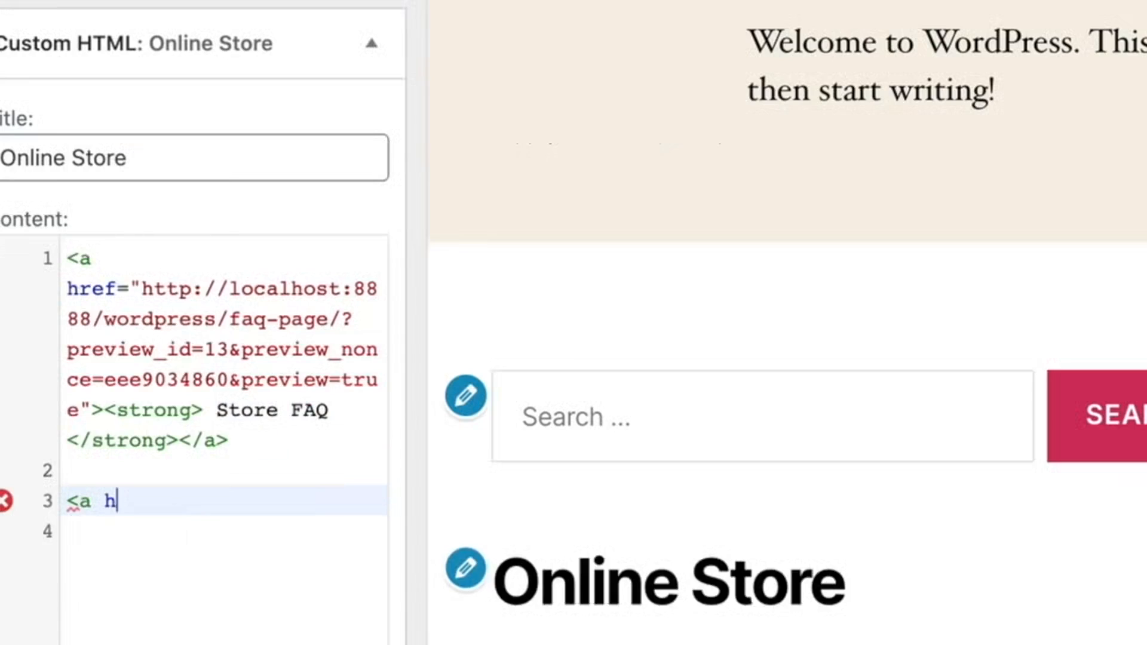
pyautogui.write('ref=')
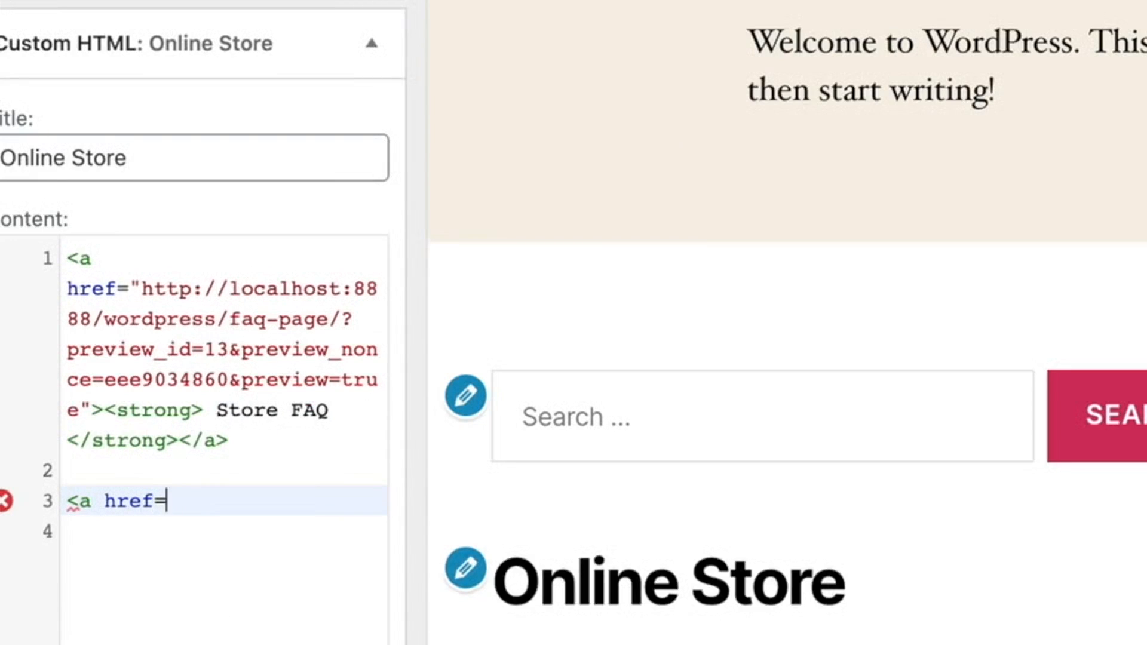
pyautogui.write('"URL".')
pyautogui.press('BackSpace')
pyautogui.write('></a>')
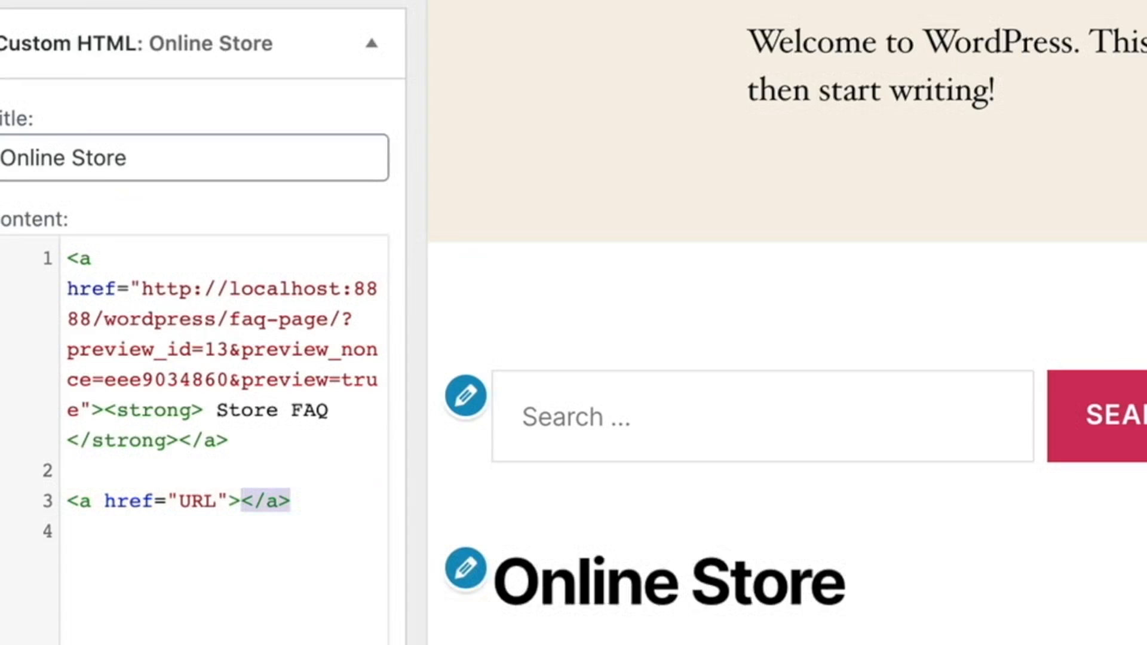
pyautogui.press('Left')
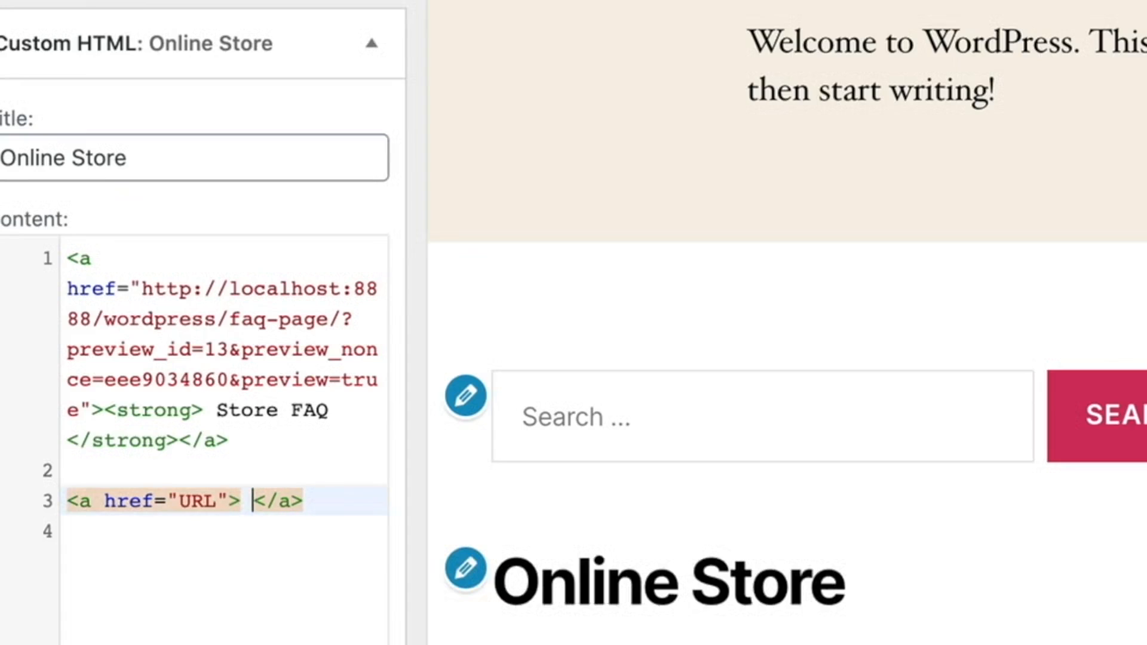
pyautogui.write('Title')
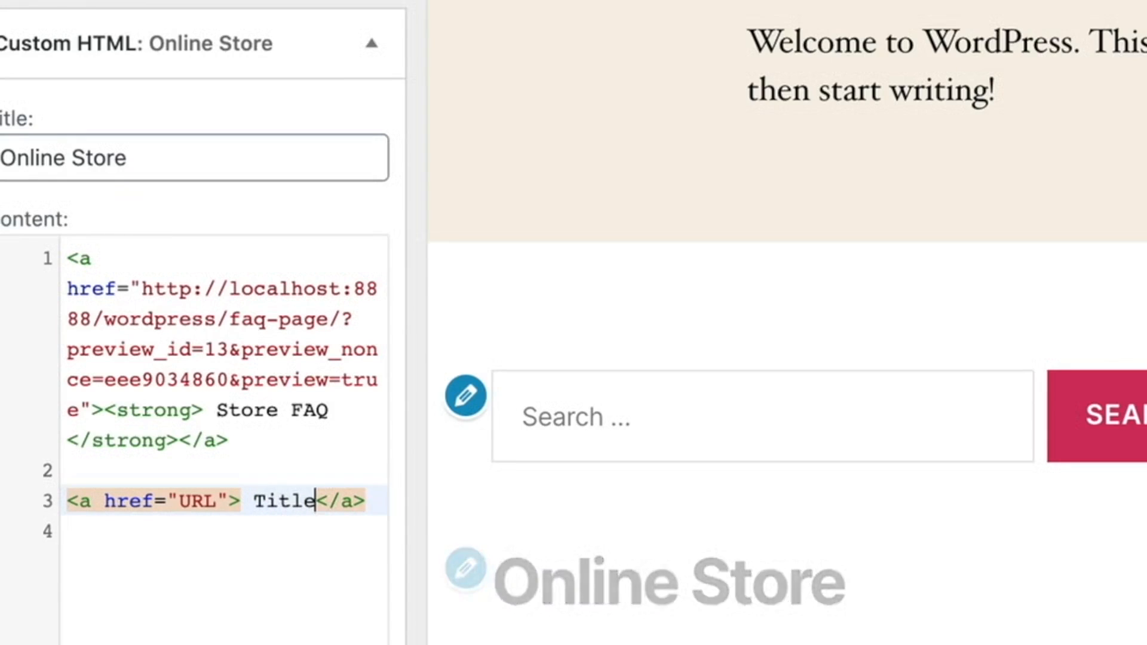
# - Wrap the sample link's text in strong tags so it reads <strong>Title</strong>
pyautogui.click(255, 501)
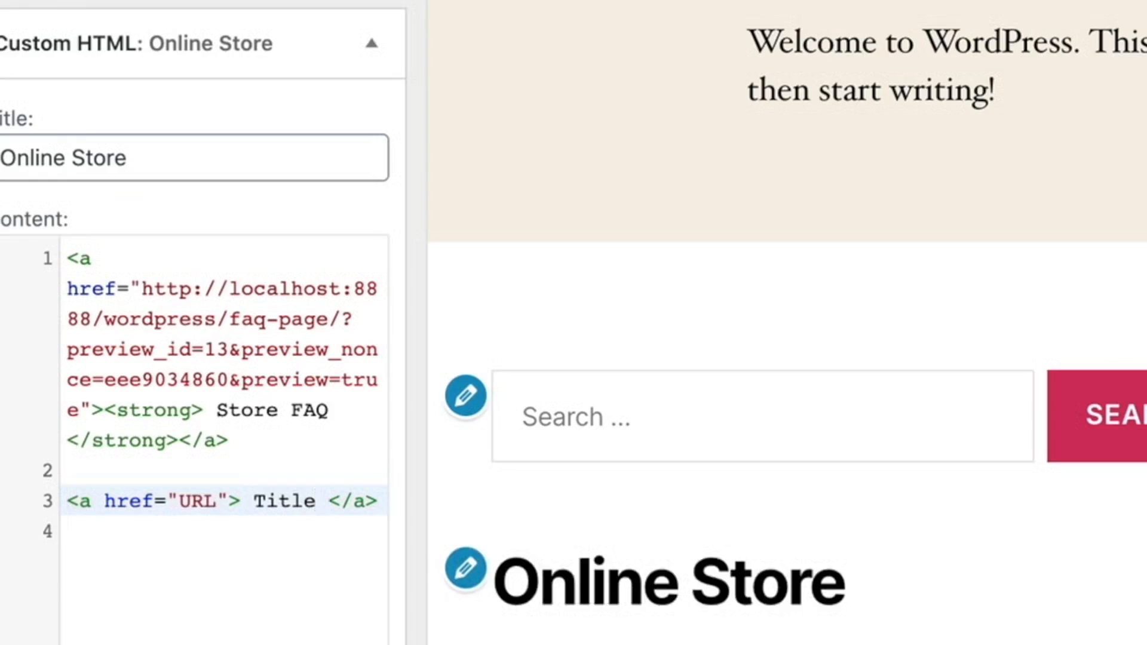
pyautogui.write('<str')
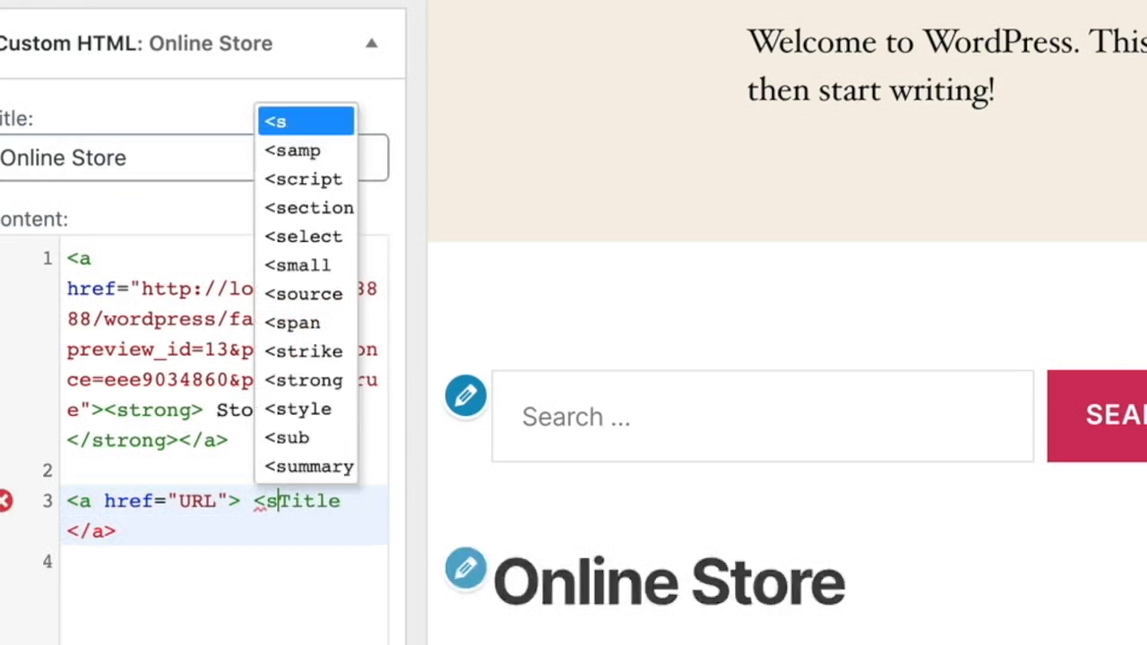
pyautogui.write('ong></strong>')
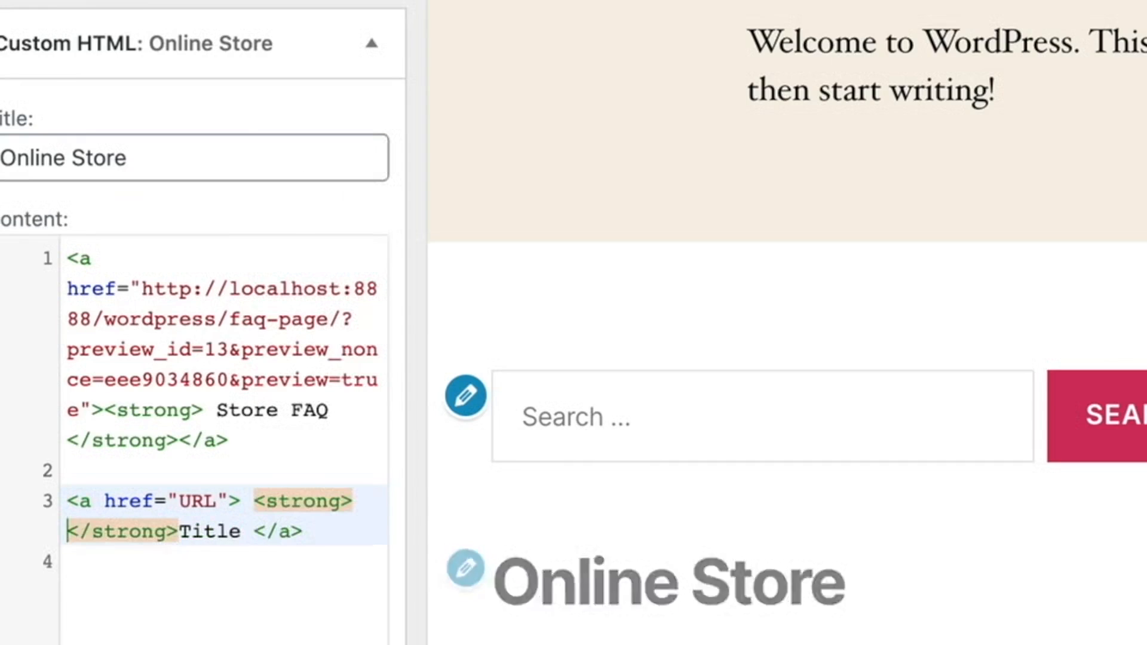
pyautogui.doubleClick(210, 532)
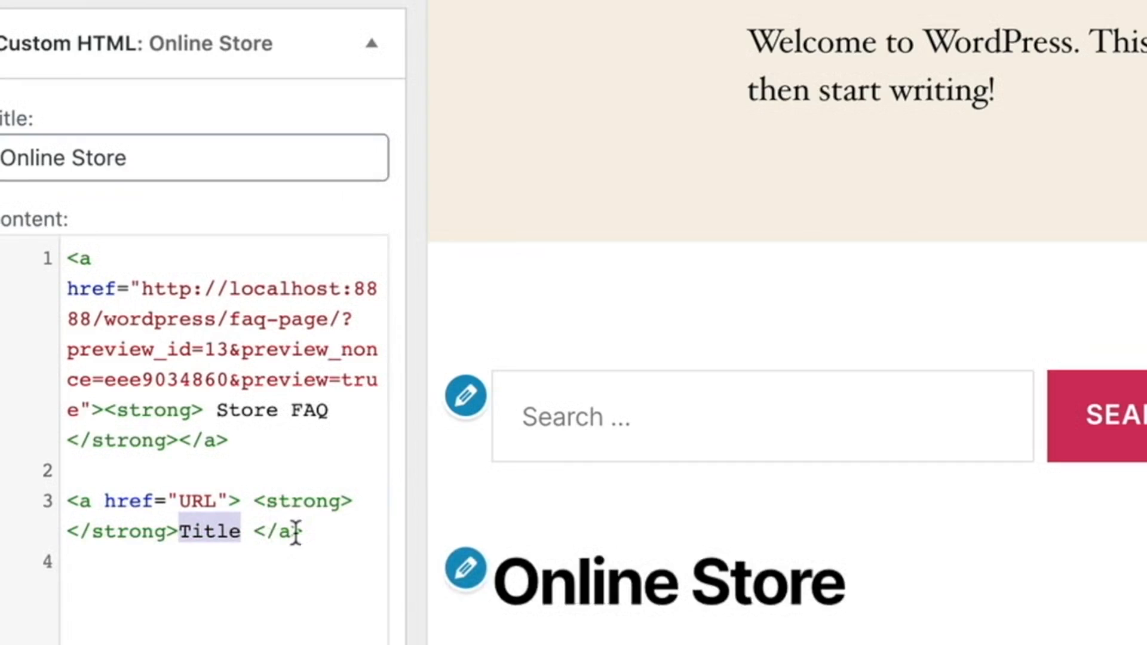
pyautogui.press('BackSpace')
pyautogui.press('Left')
pyautogui.press('Left')
pyautogui.press('Left')
pyautogui.press('Left')
pyautogui.press('Left')
pyautogui.press('Left')
pyautogui.press('Left')
pyautogui.press('Left')
pyautogui.press('Left')
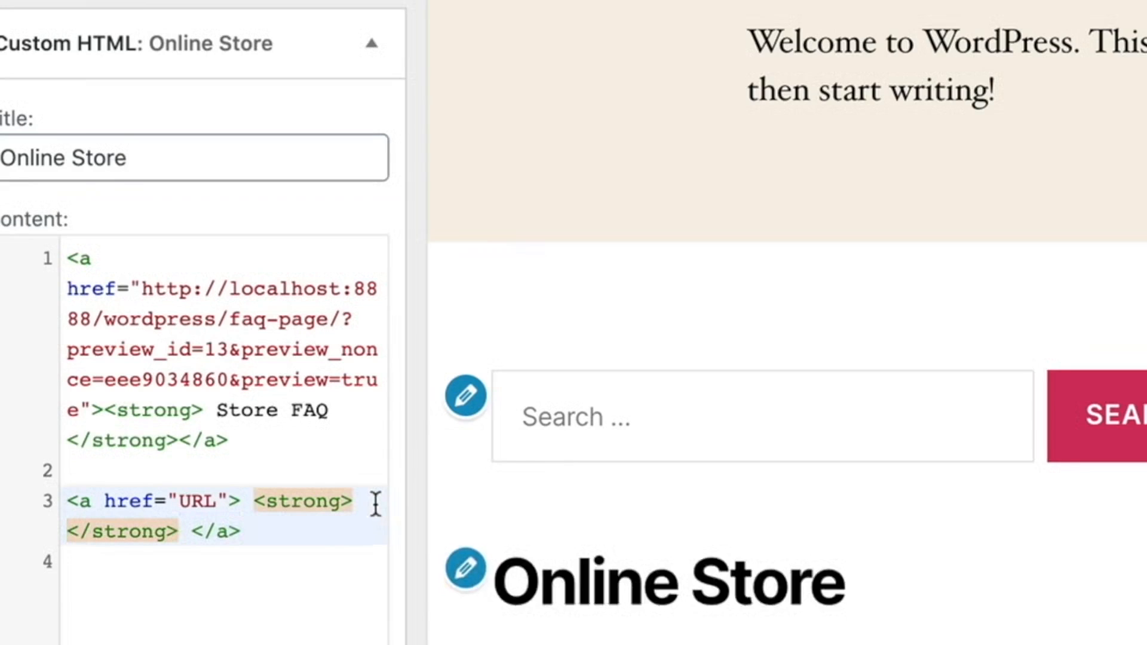
pyautogui.write('Title')
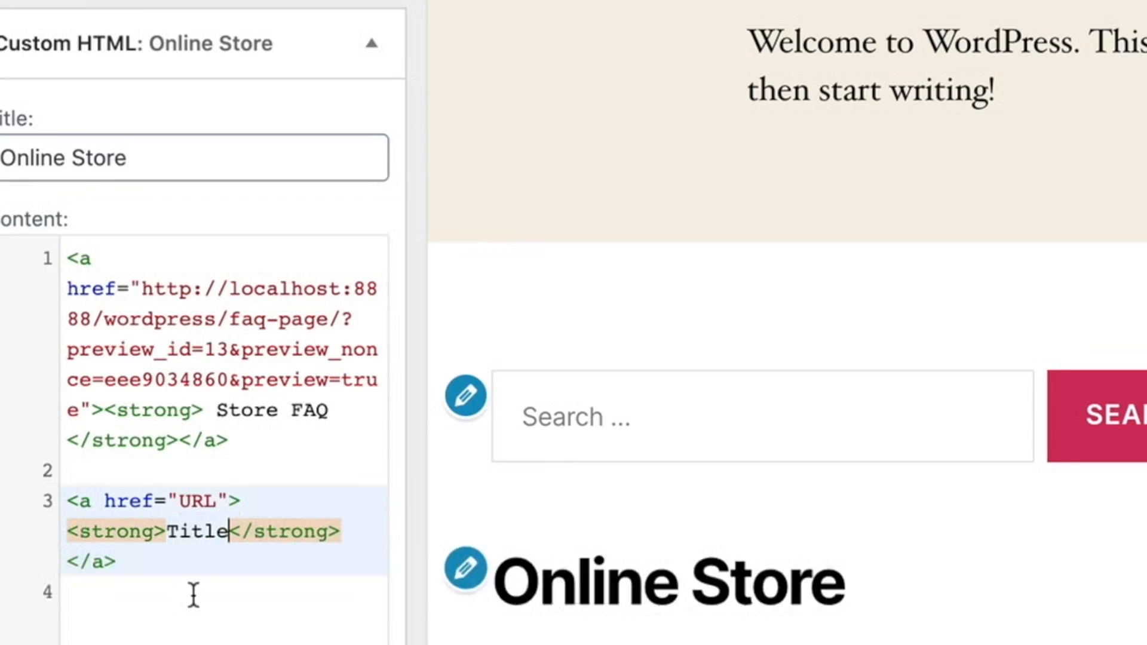
# - Remove the sample link code from the widget's content and finish editing the Custom HTML widget
pyautogui.moveTo(137, 561); pyautogui.dragTo(43, 502)
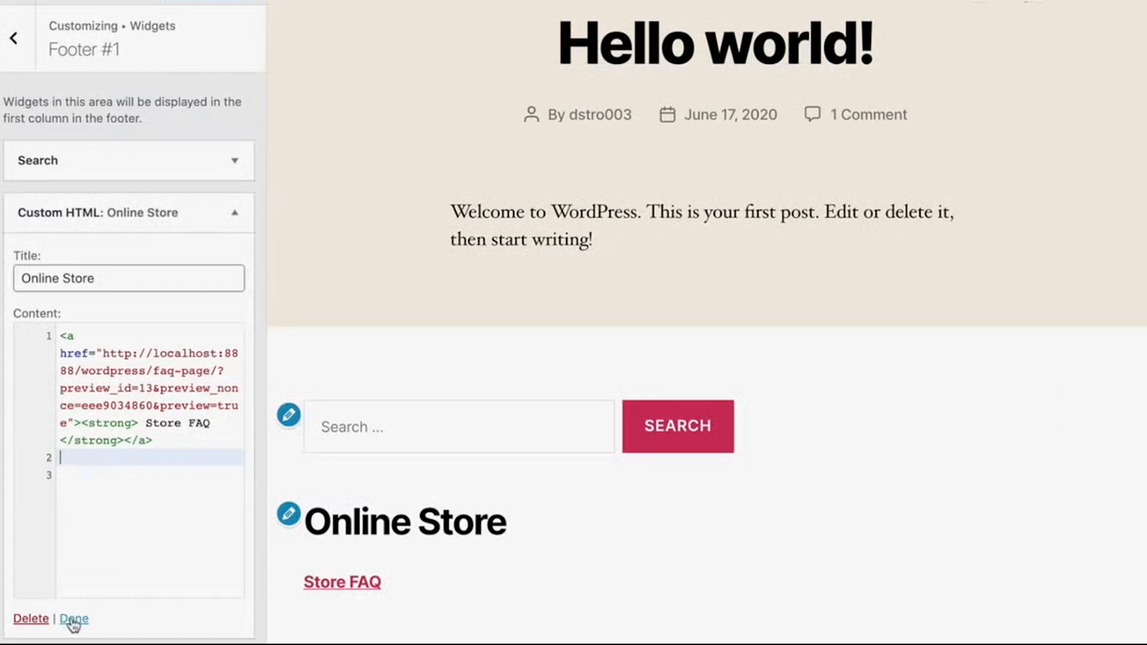
pyautogui.click(75, 619)
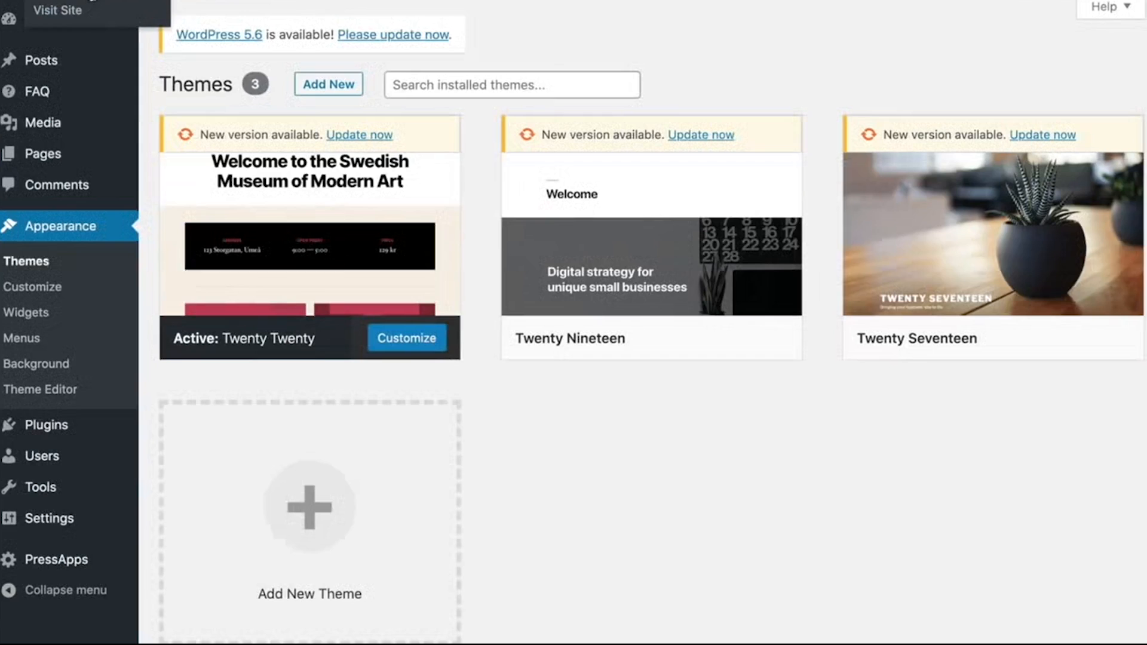
# - Visit the live site and follow the Store FAQ link in the footer to check that it opens the page
pyautogui.click(64, 8)
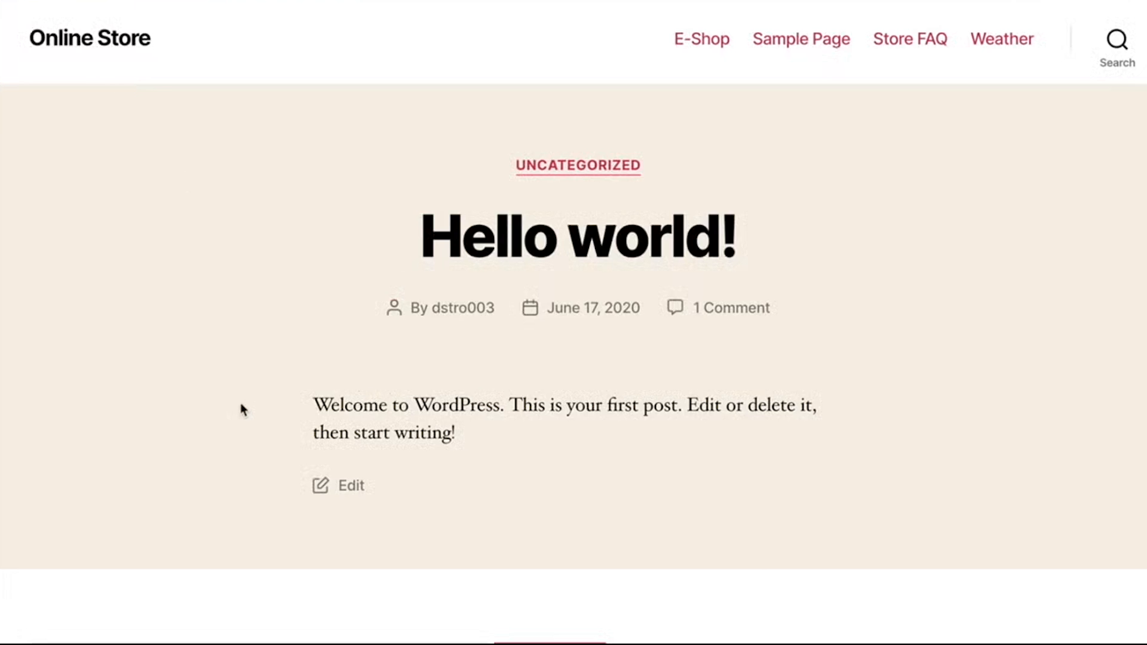
pyautogui.scroll(-5, 241, 400)
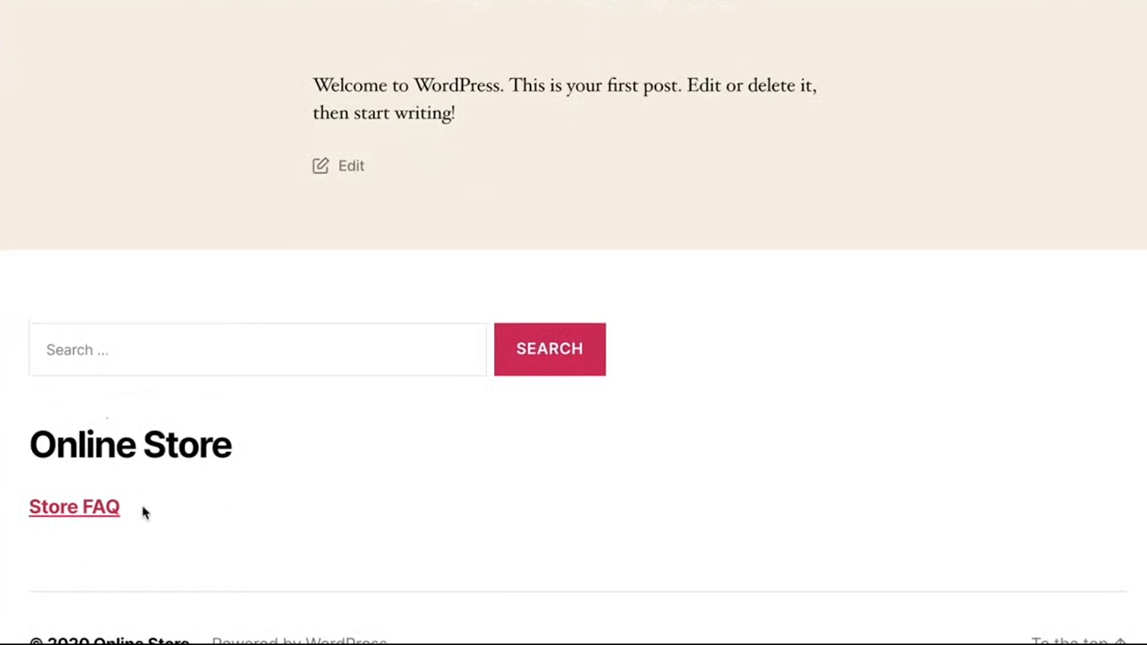
pyautogui.click(79, 515)
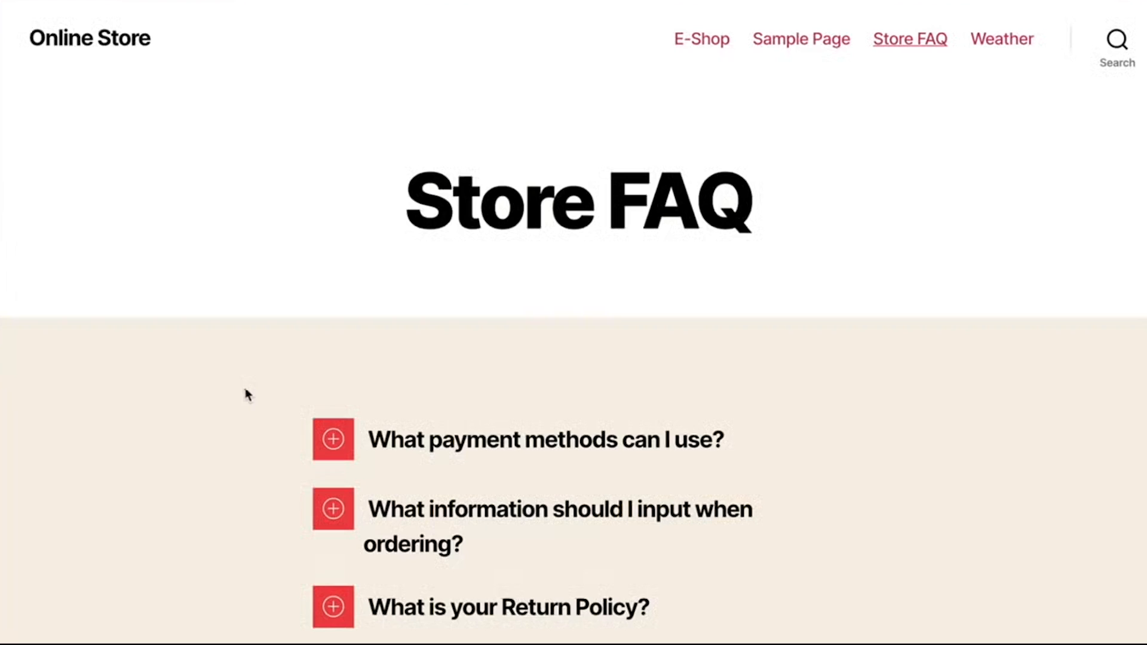